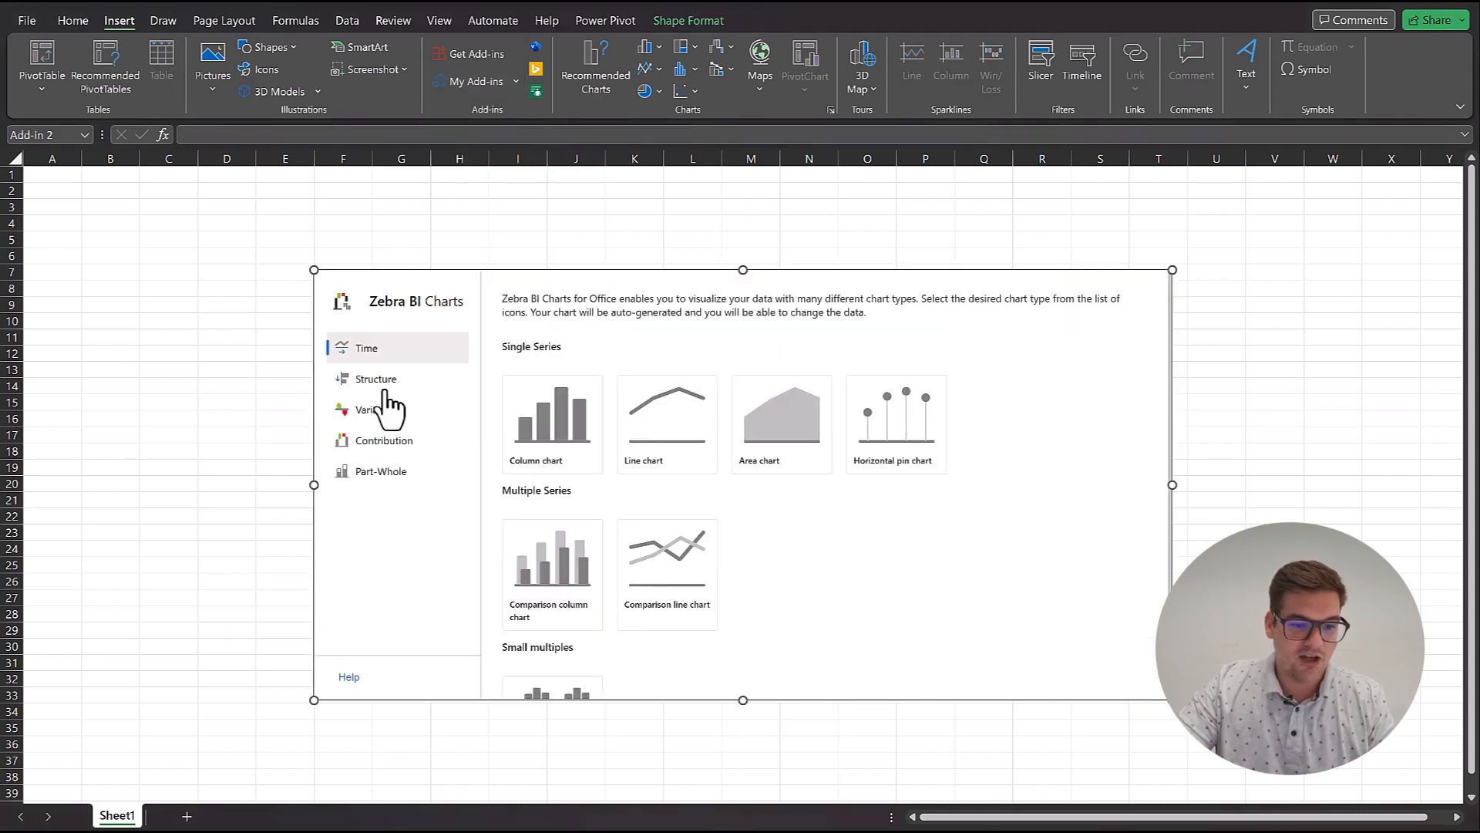
- Choose the Integrated variance column chart from the Variance chart types
click(386, 437)
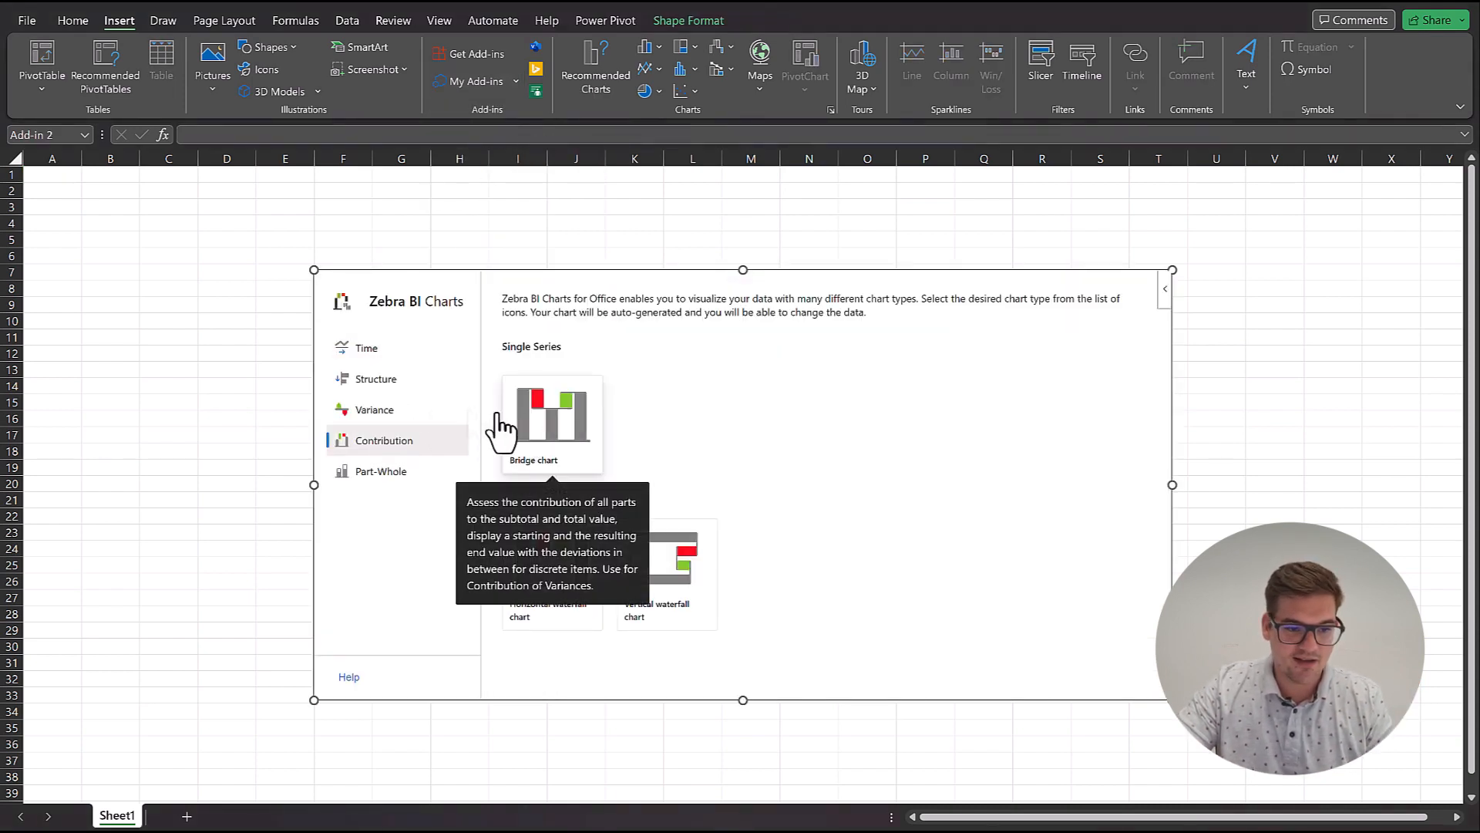
click(360, 409)
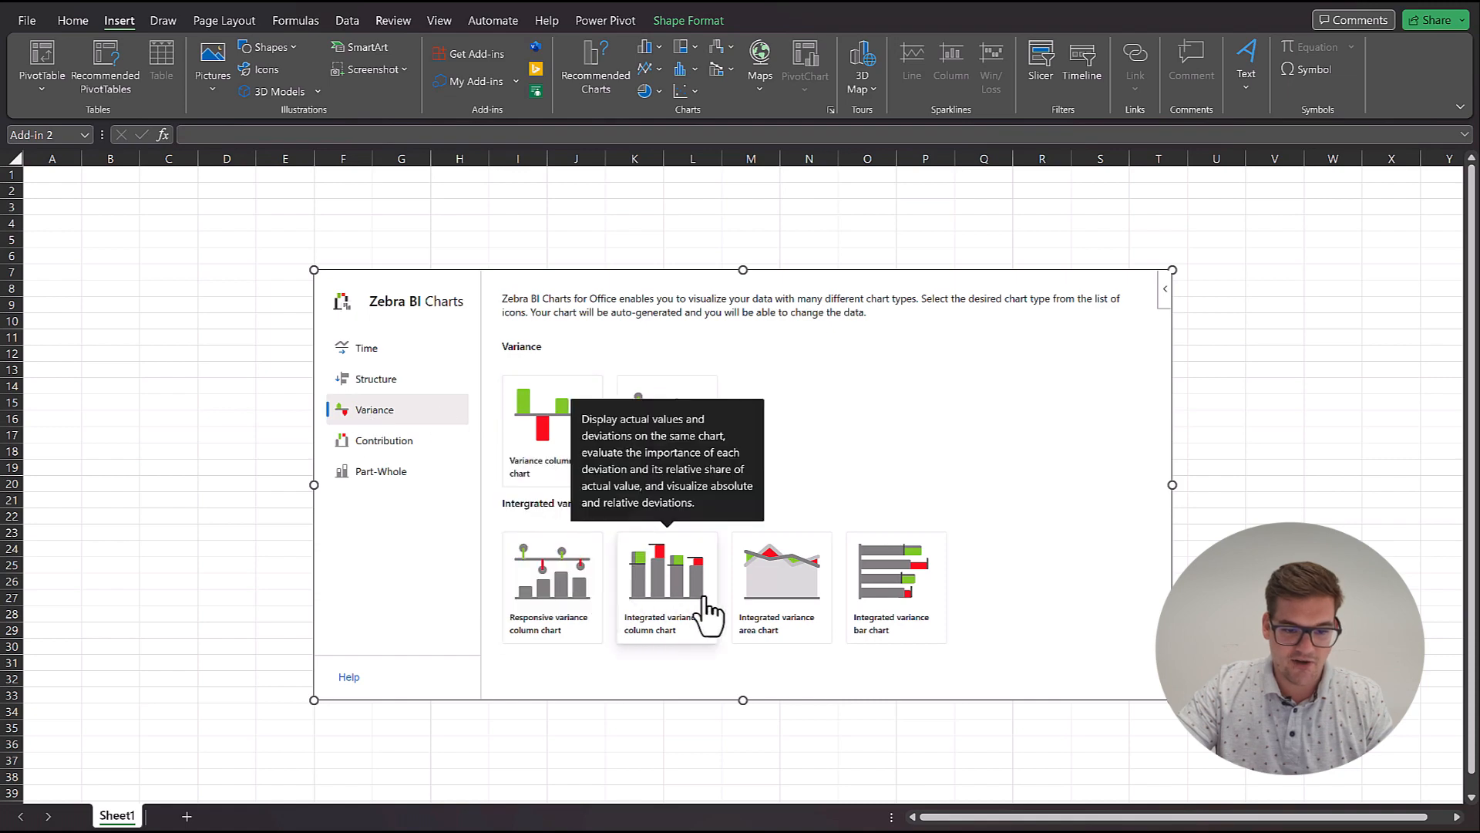
click(678, 595)
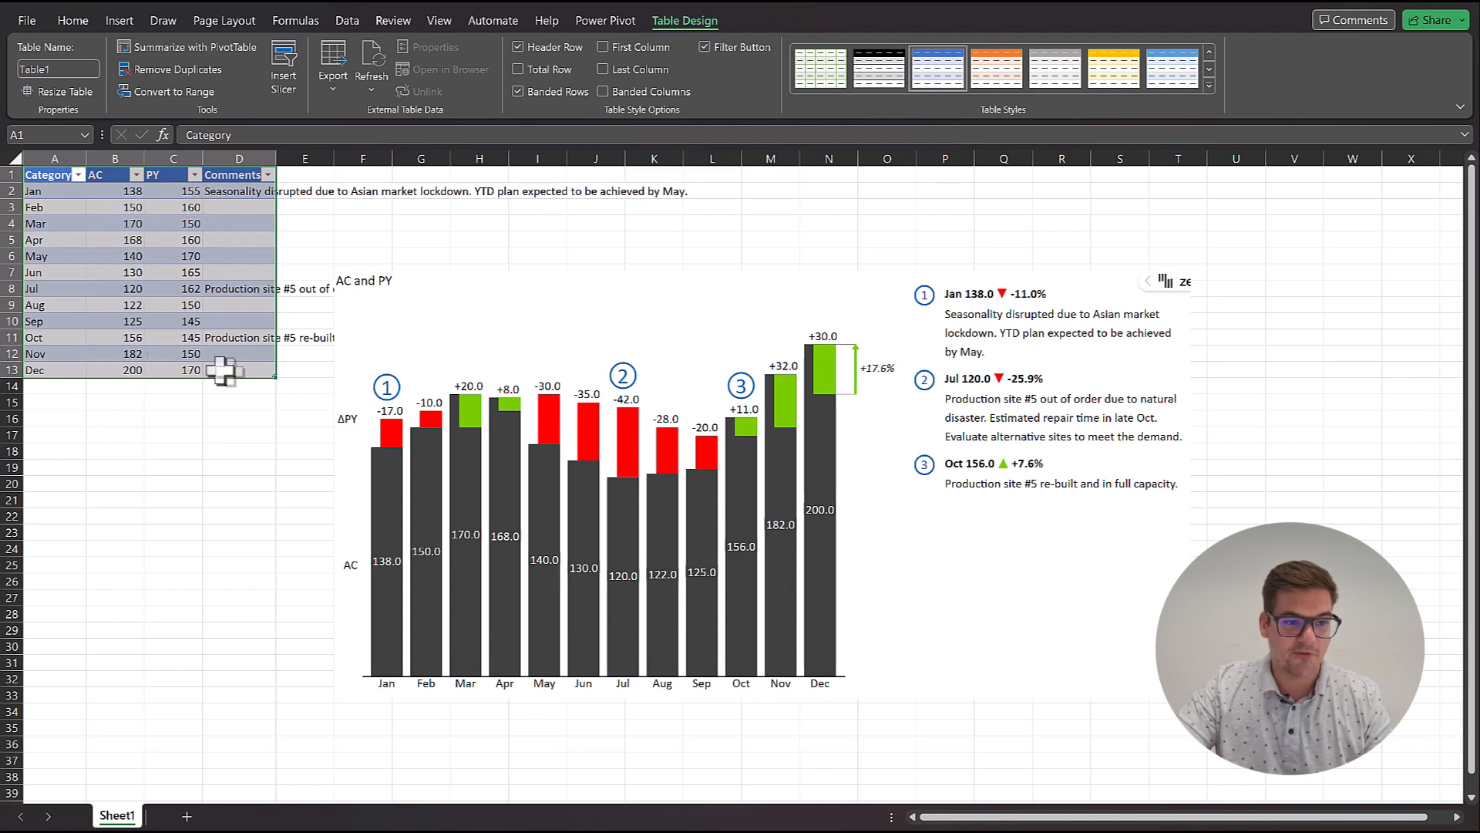
- Shrink the AC and PY chart and move it up and away from the data table, starting around column K
click(433, 347)
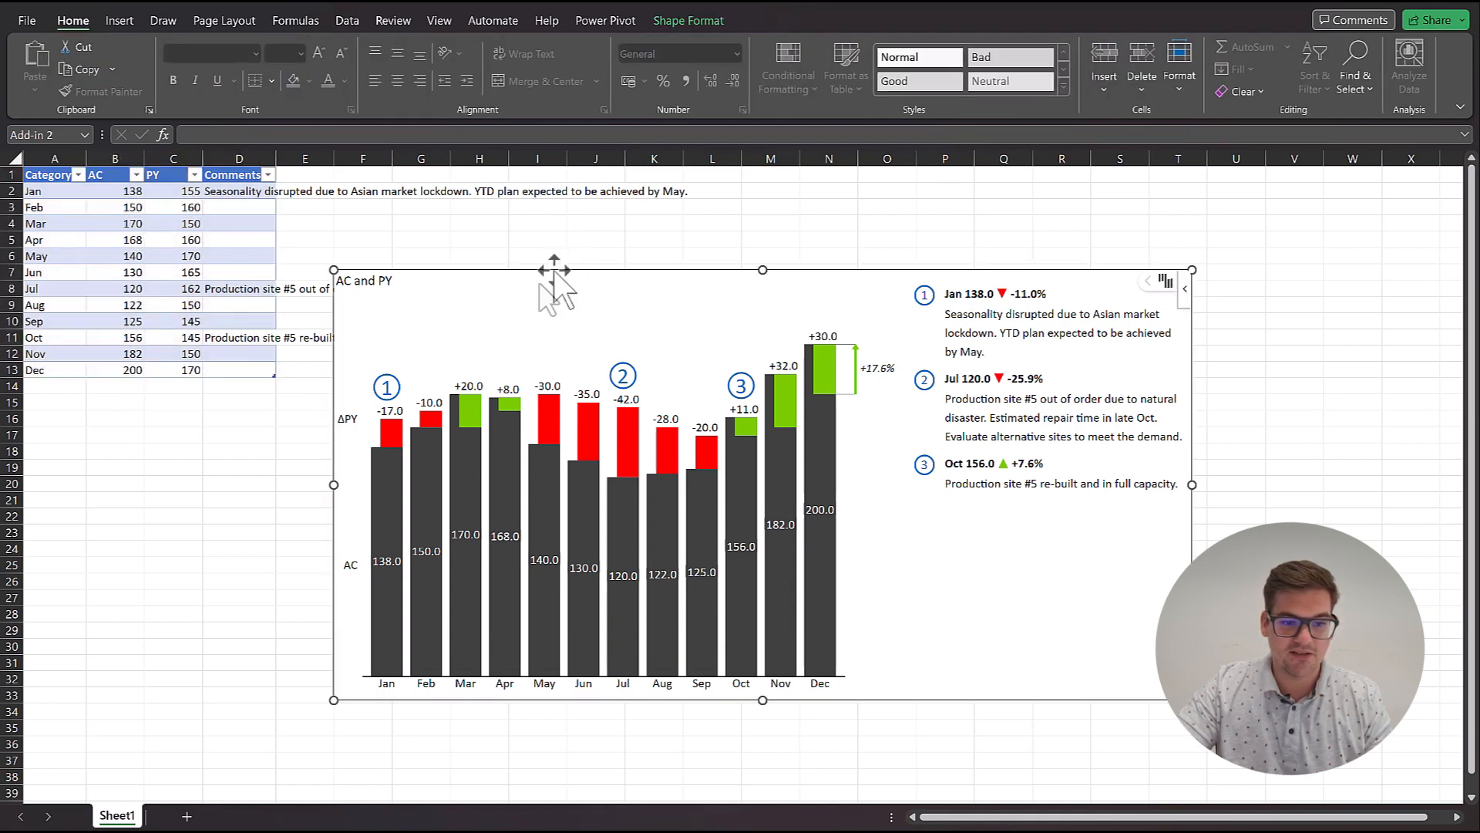
drag(333, 700, 512, 578)
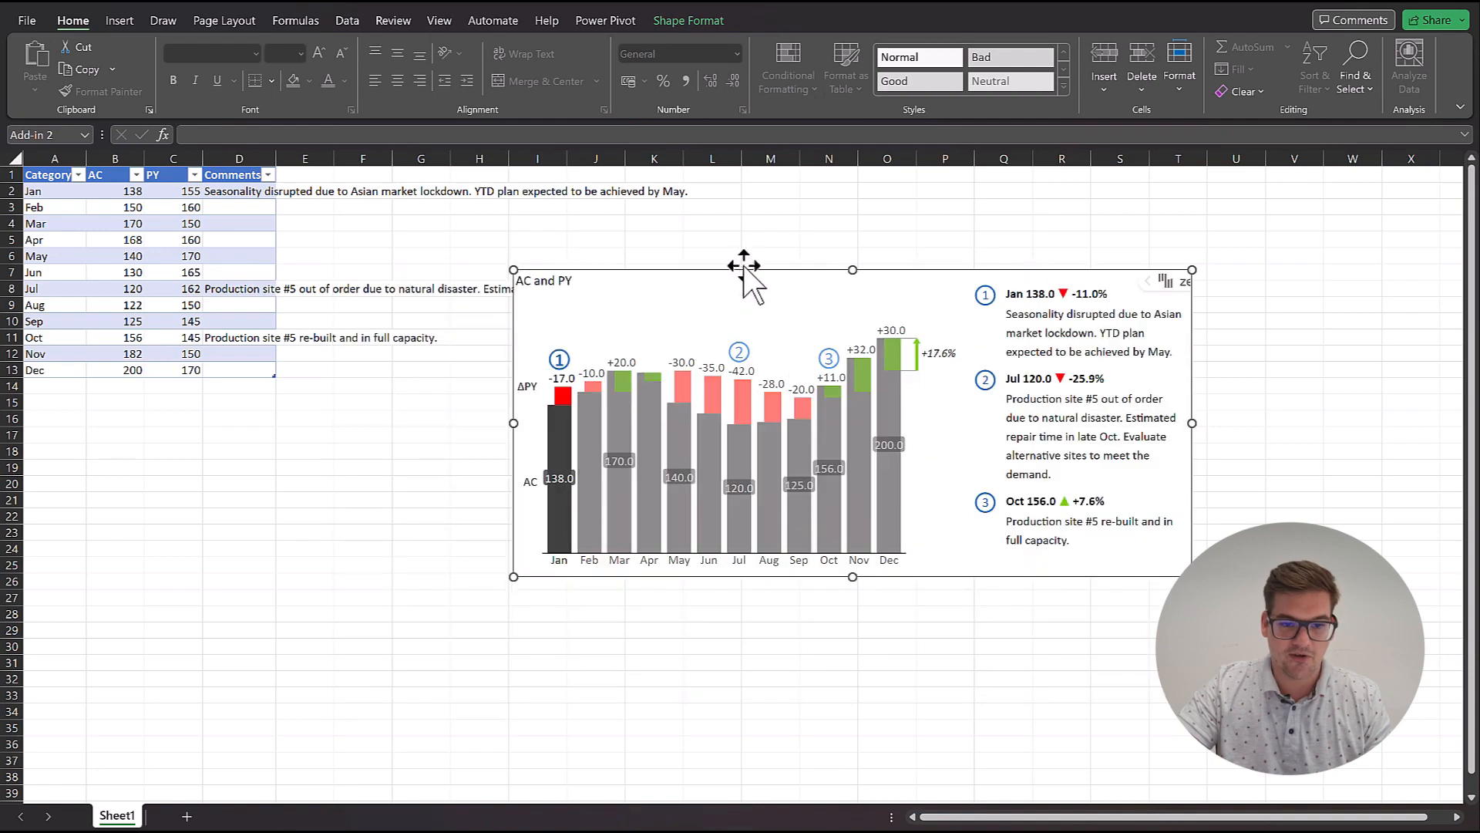
drag(748, 271, 882, 188)
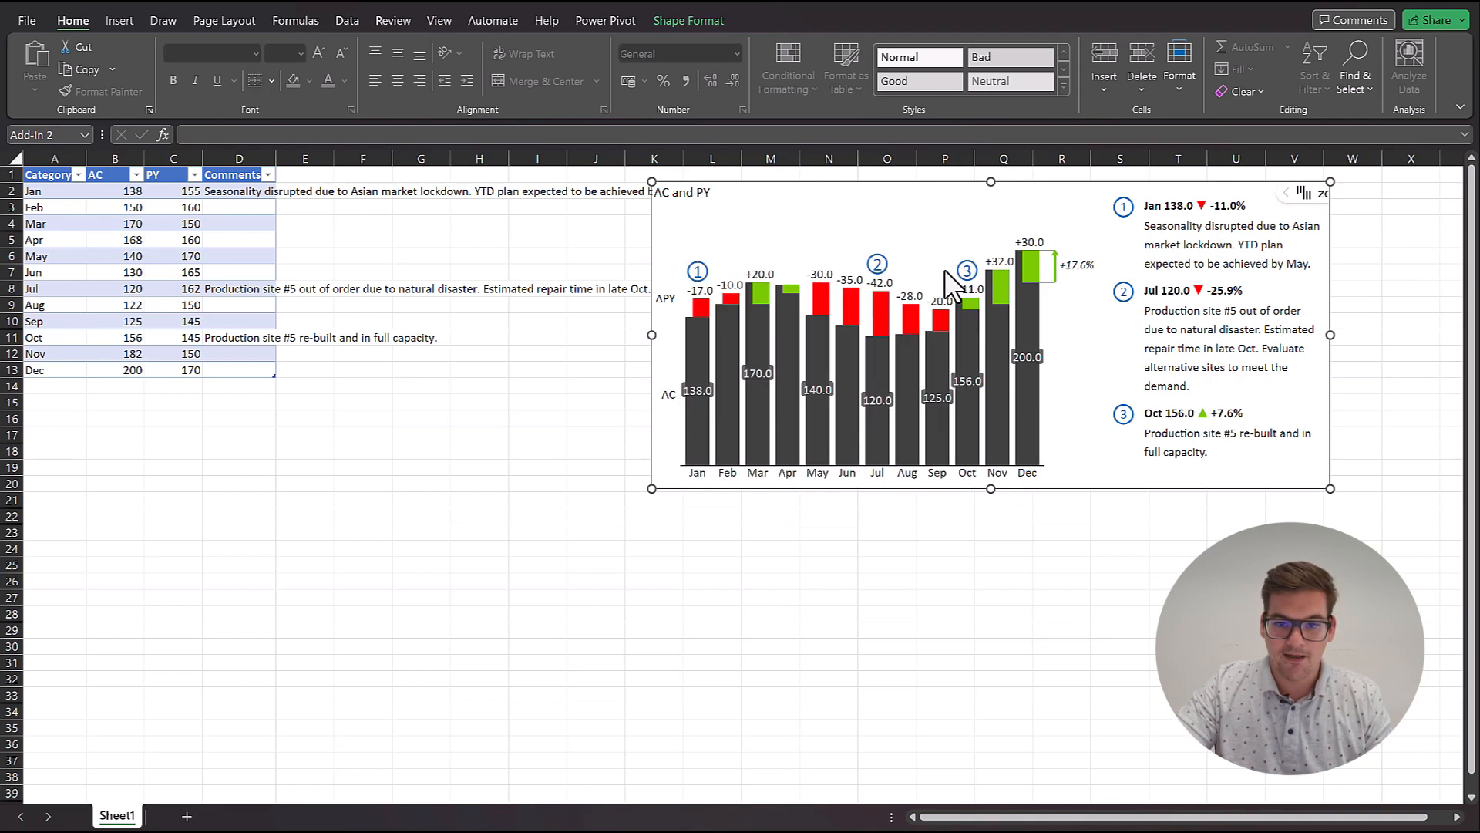
- Set the AC and PY chart's layout to Responsive in its visual settings and close the settings
click(1267, 193)
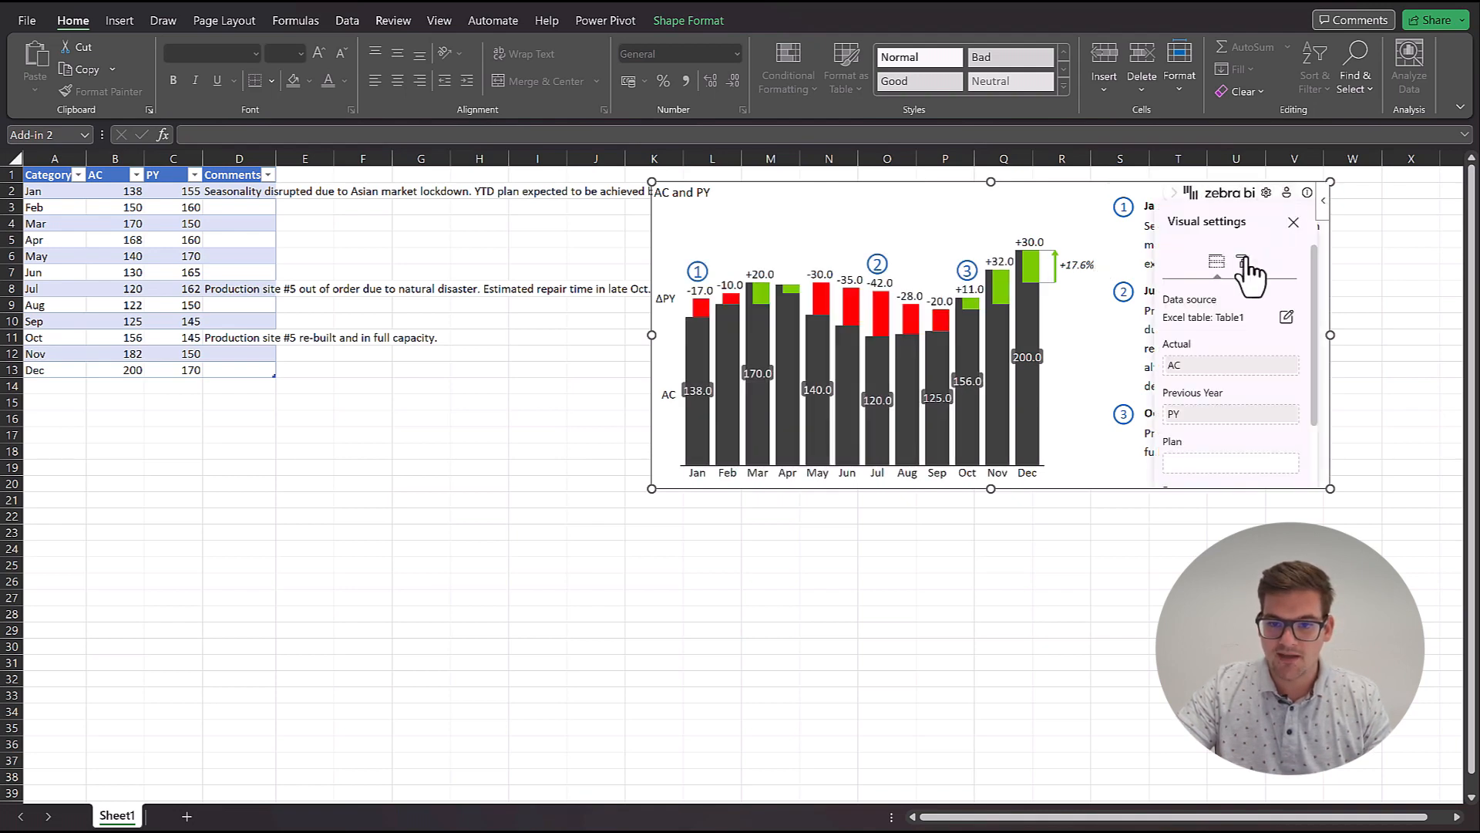
scroll(1182, 344, down, 1)
click(1203, 328)
click(1201, 339)
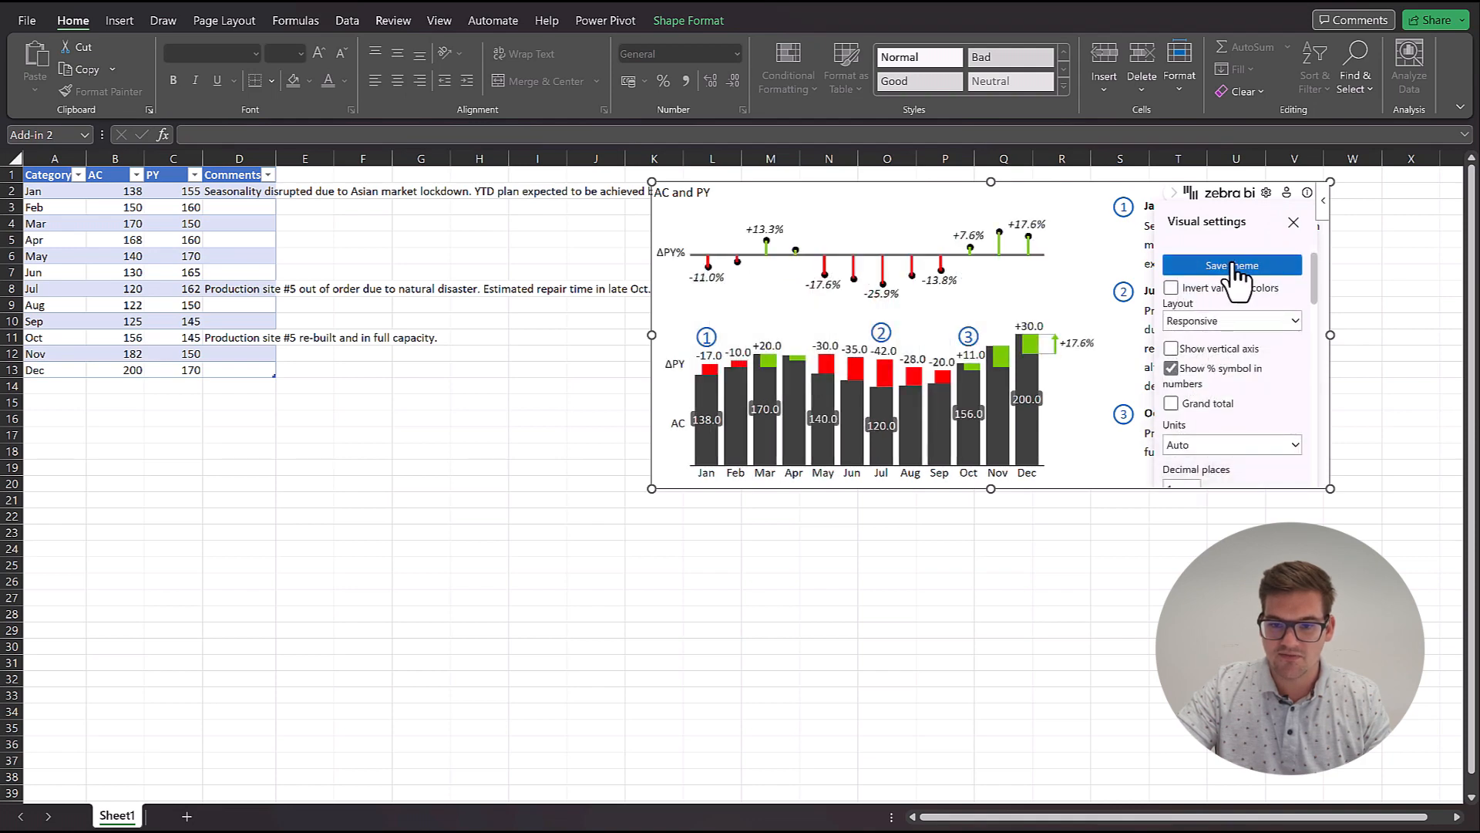
click(1293, 223)
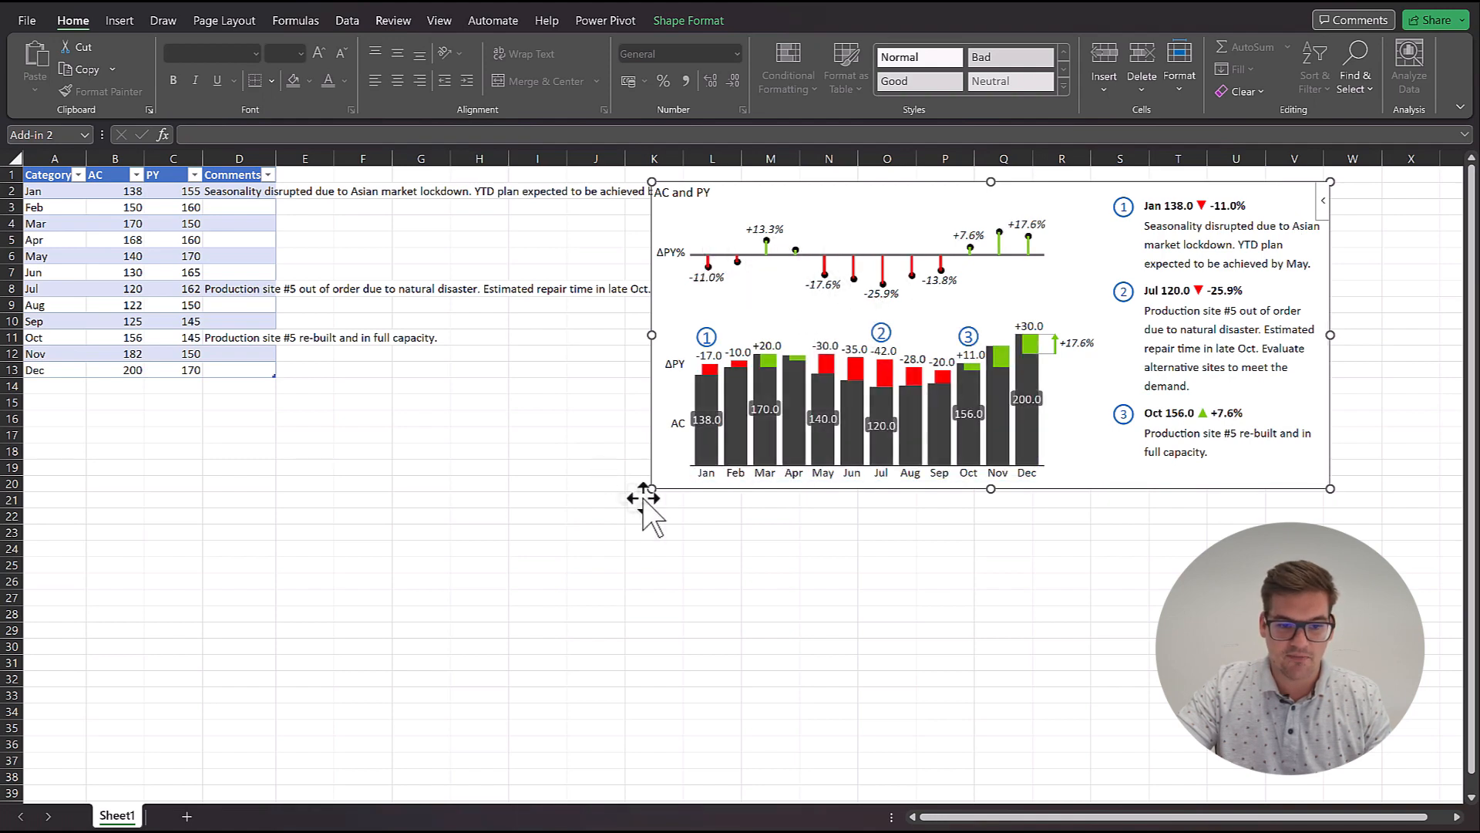
- Shrink the AC and PY chart to about columns N to V, and narrow its comments area to widen the columns
drag(653, 486, 744, 413)
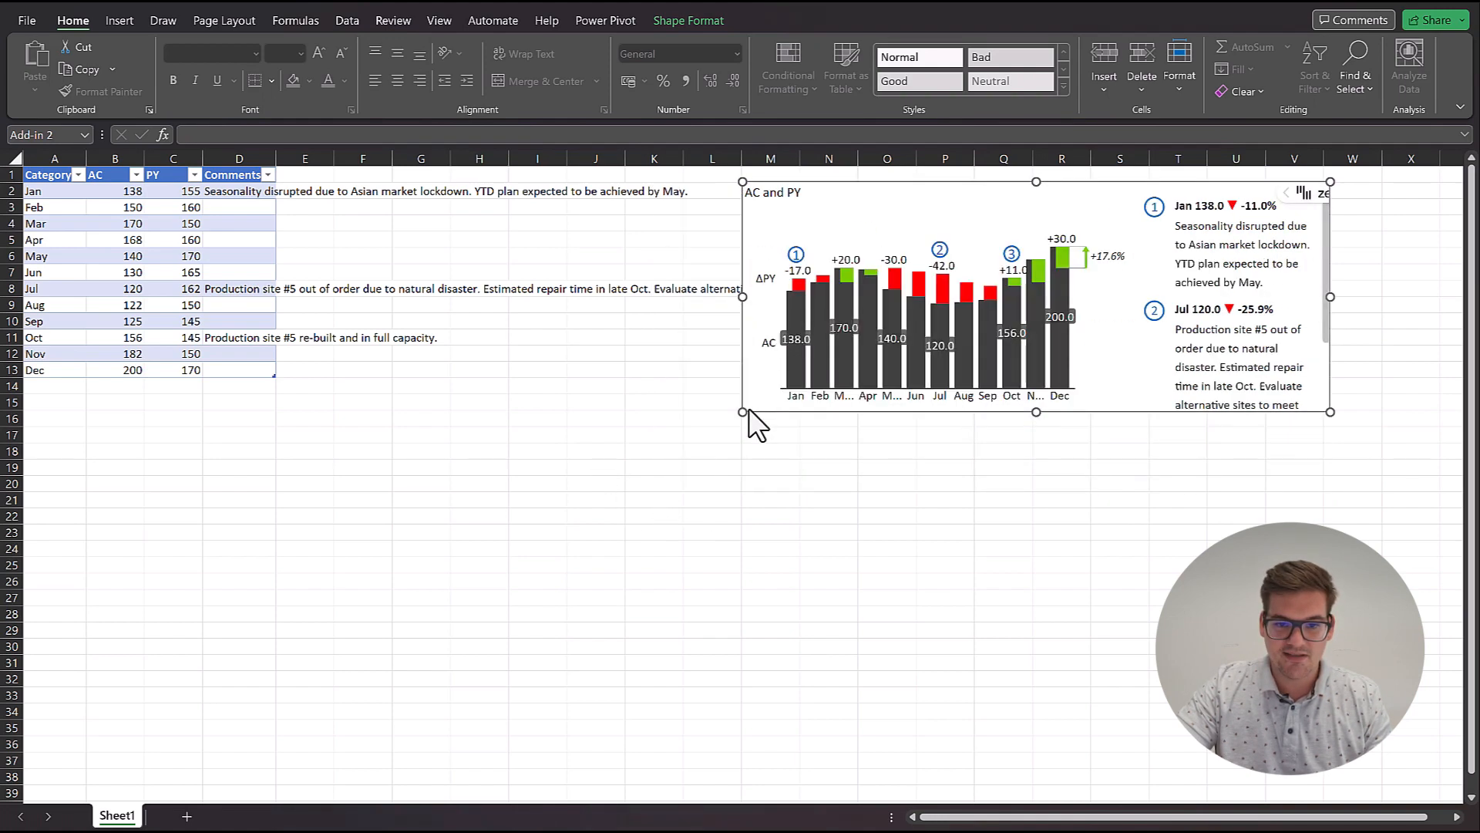
drag(753, 406, 777, 388)
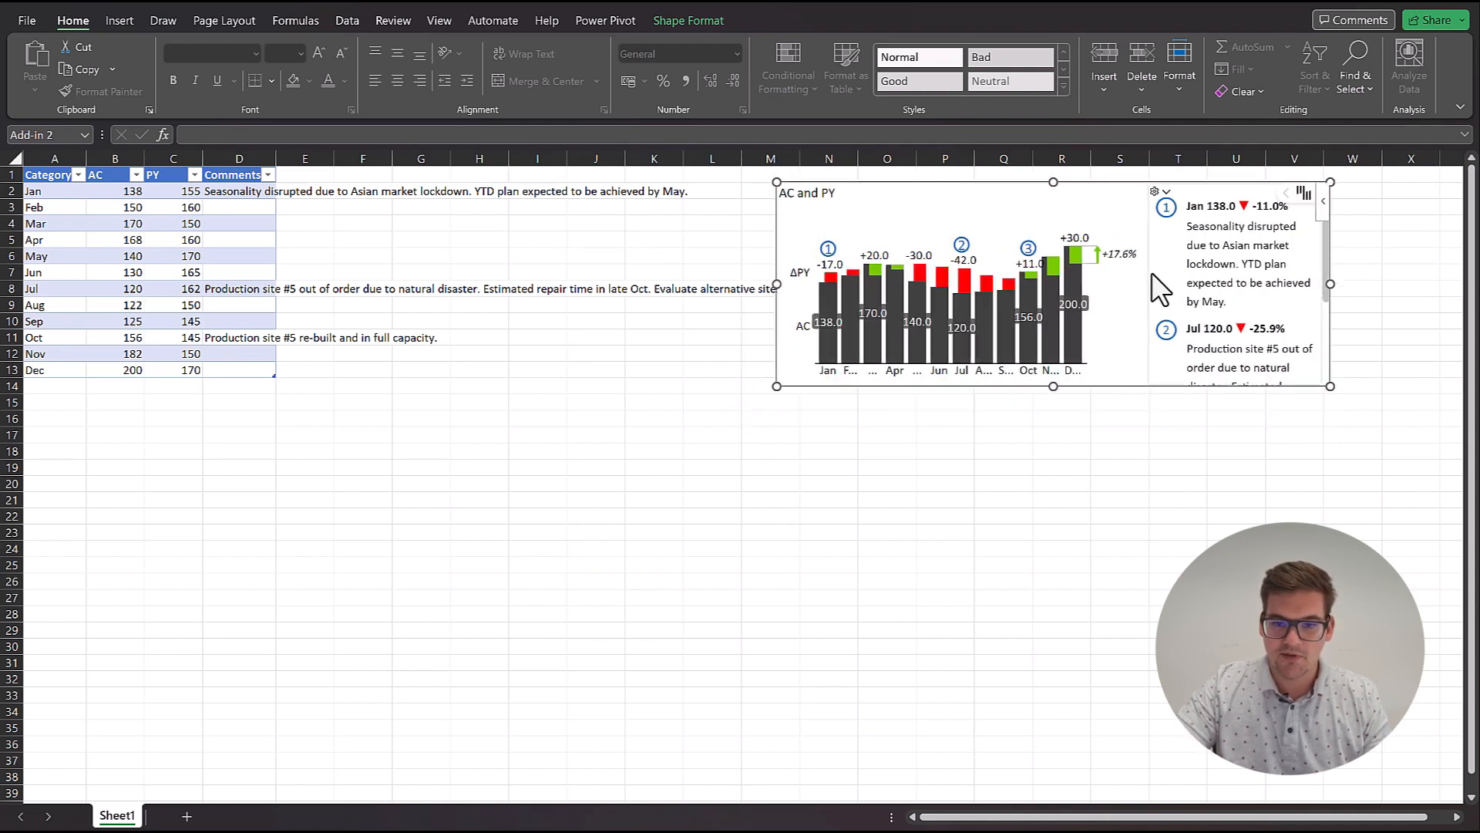
drag(1149, 272, 1186, 268)
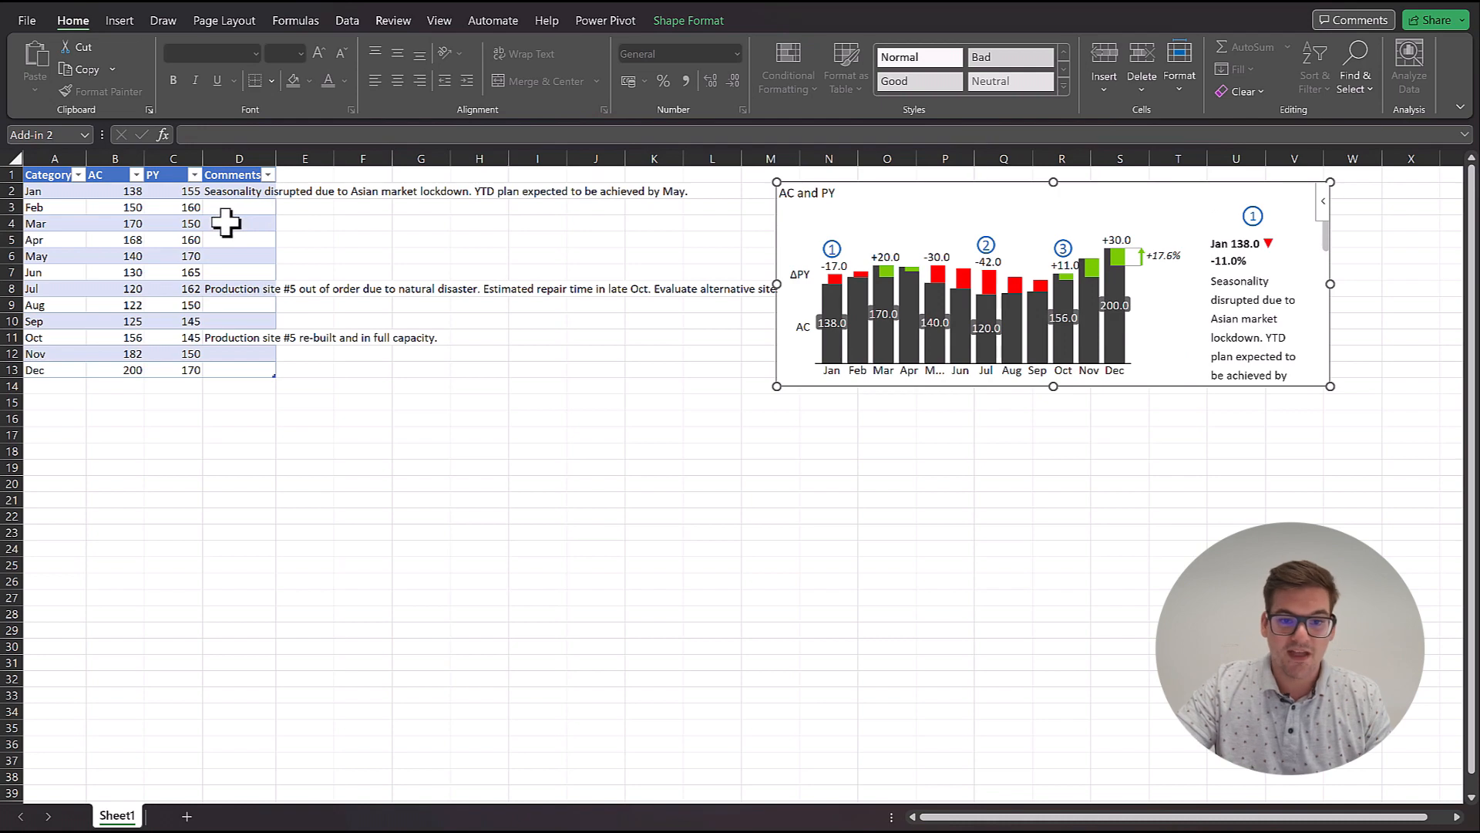
- Insert a Zebra BI Tables for Office visual based on the monthly data table
click(168, 224)
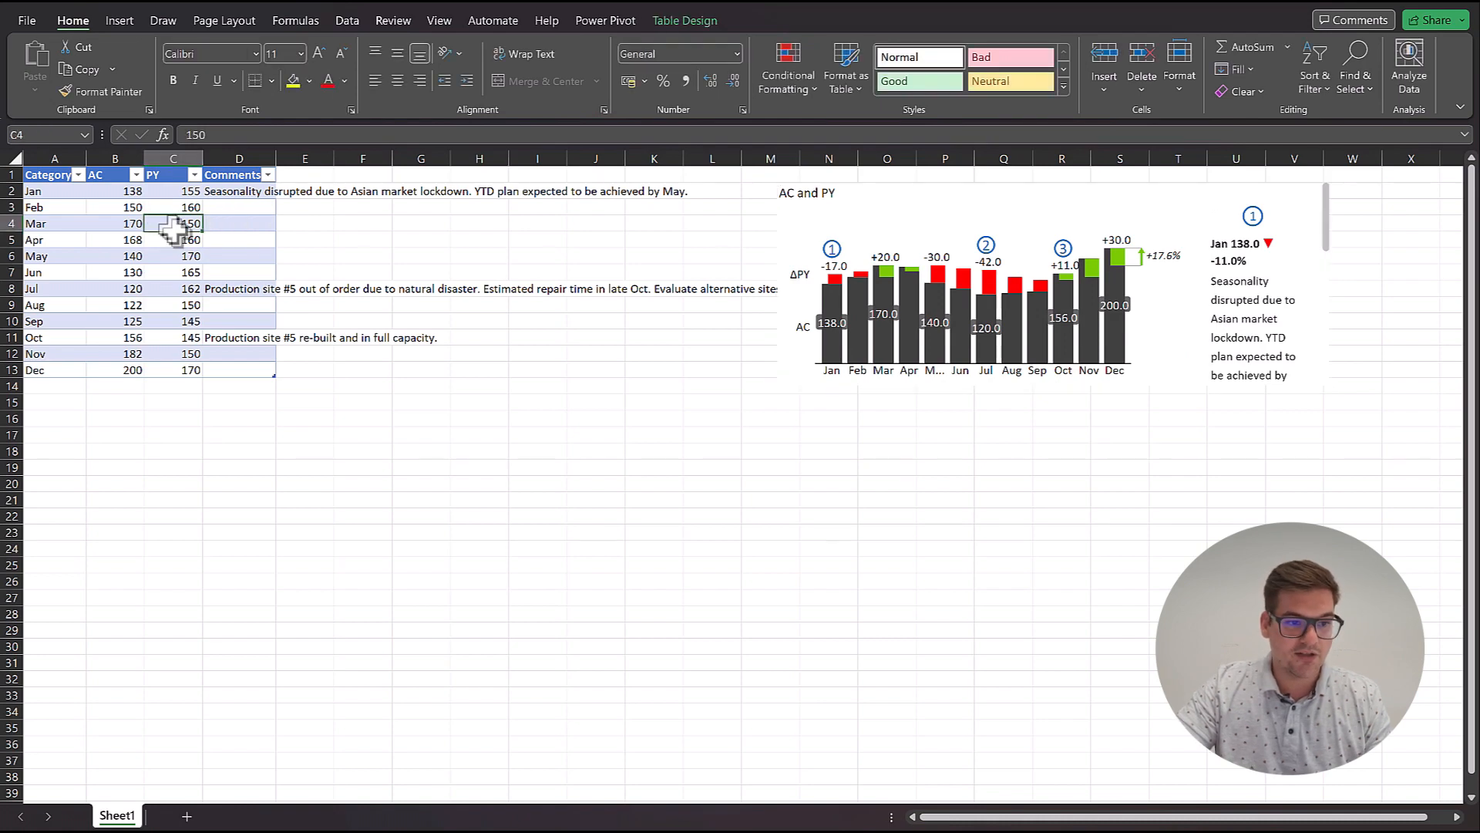
click(385, 238)
click(131, 21)
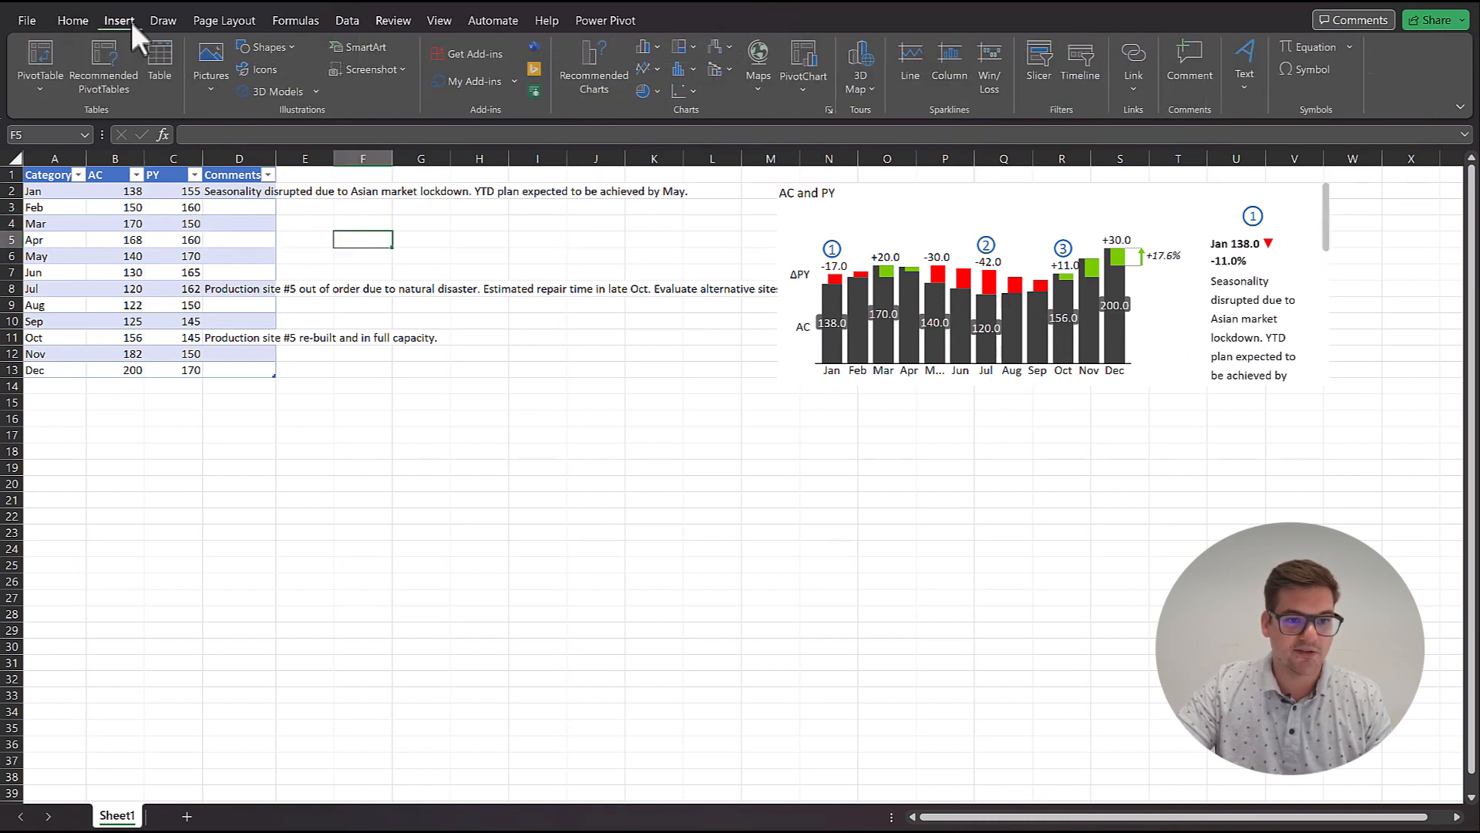
click(516, 80)
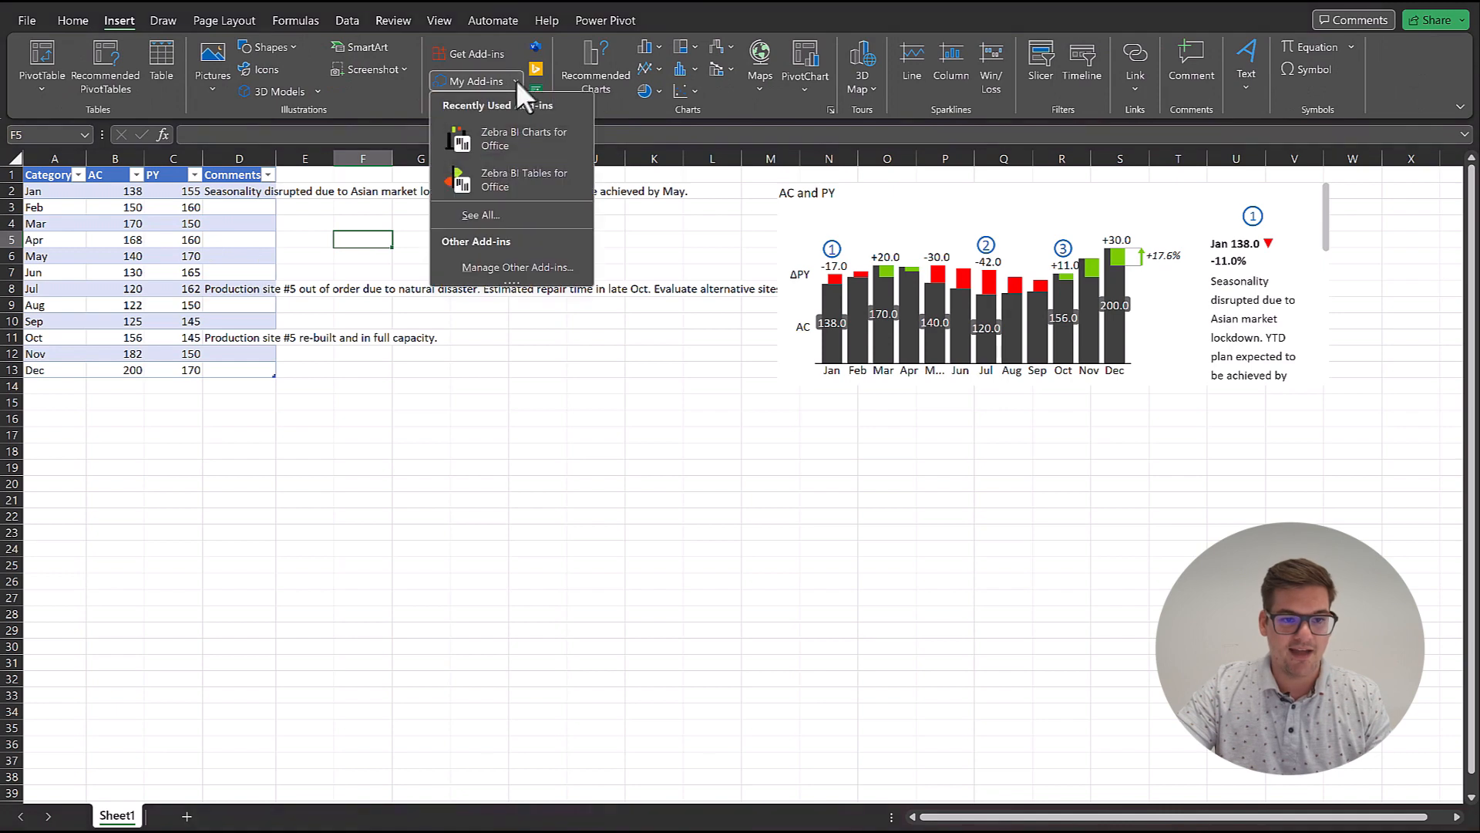
click(532, 178)
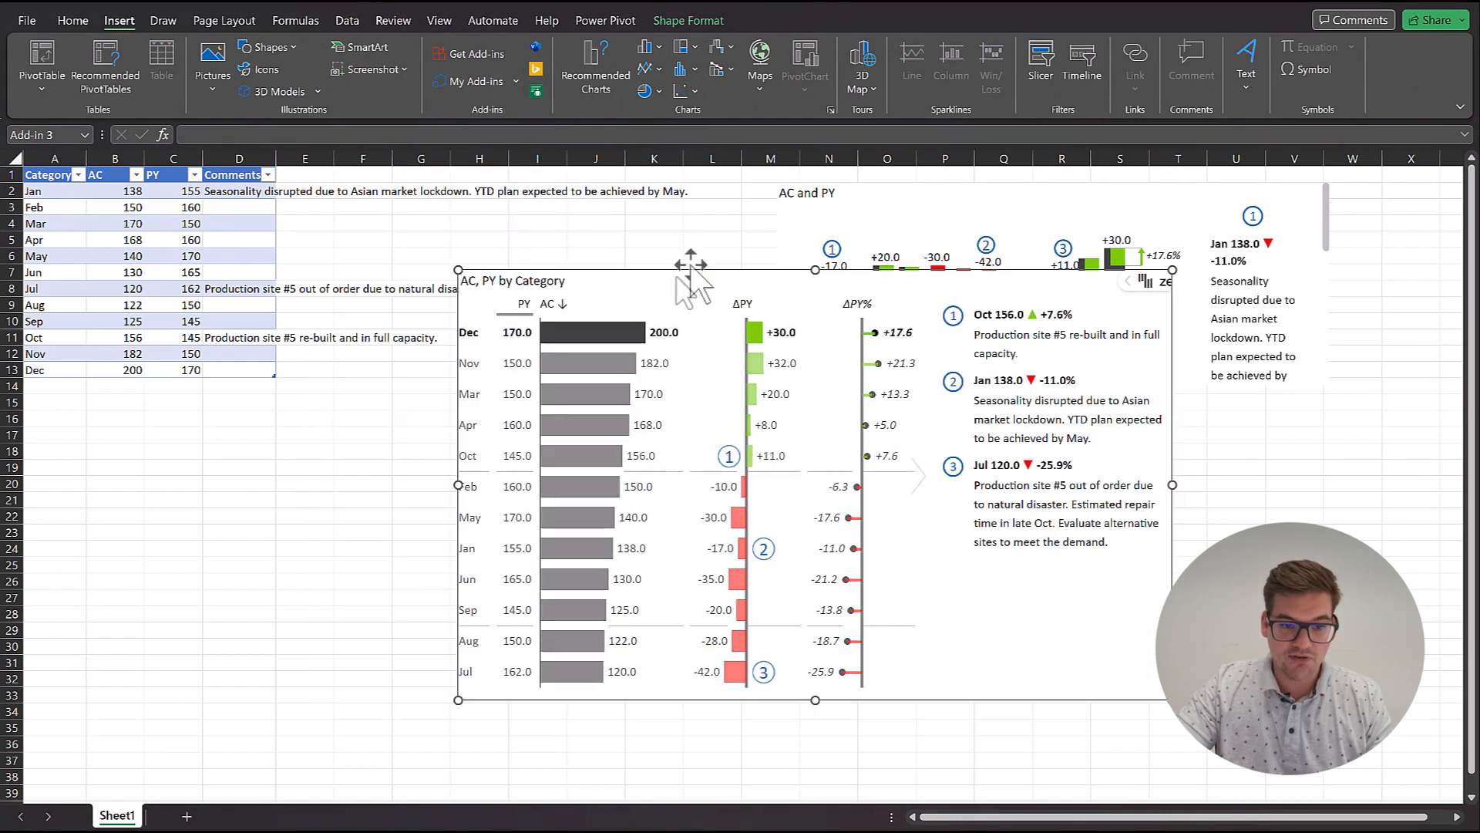
- Resize and move the AC, PY by Category table visual below the monthly data, and delete it
drag(681, 273, 589, 325)
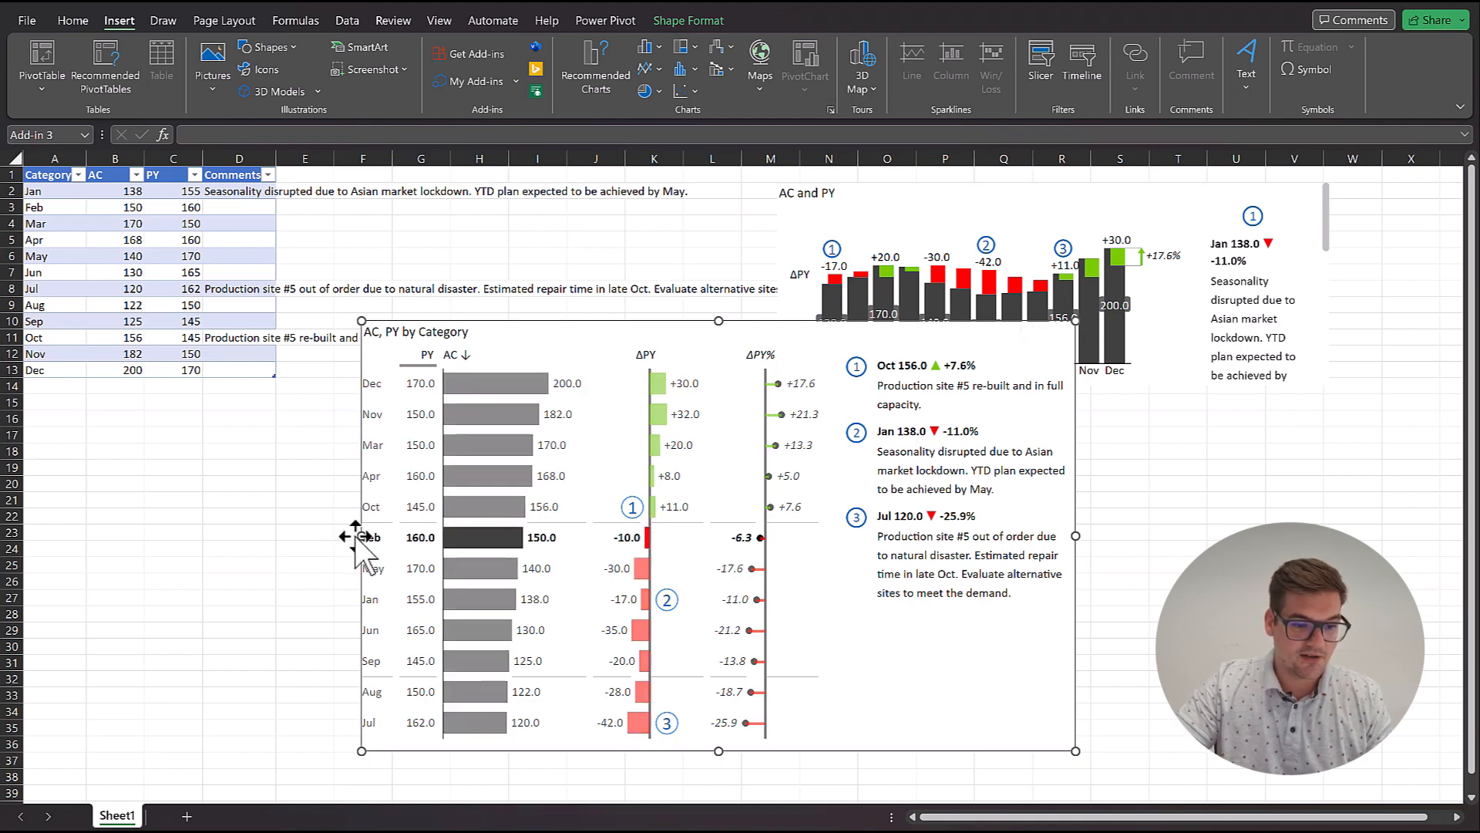
drag(361, 538, 290, 531)
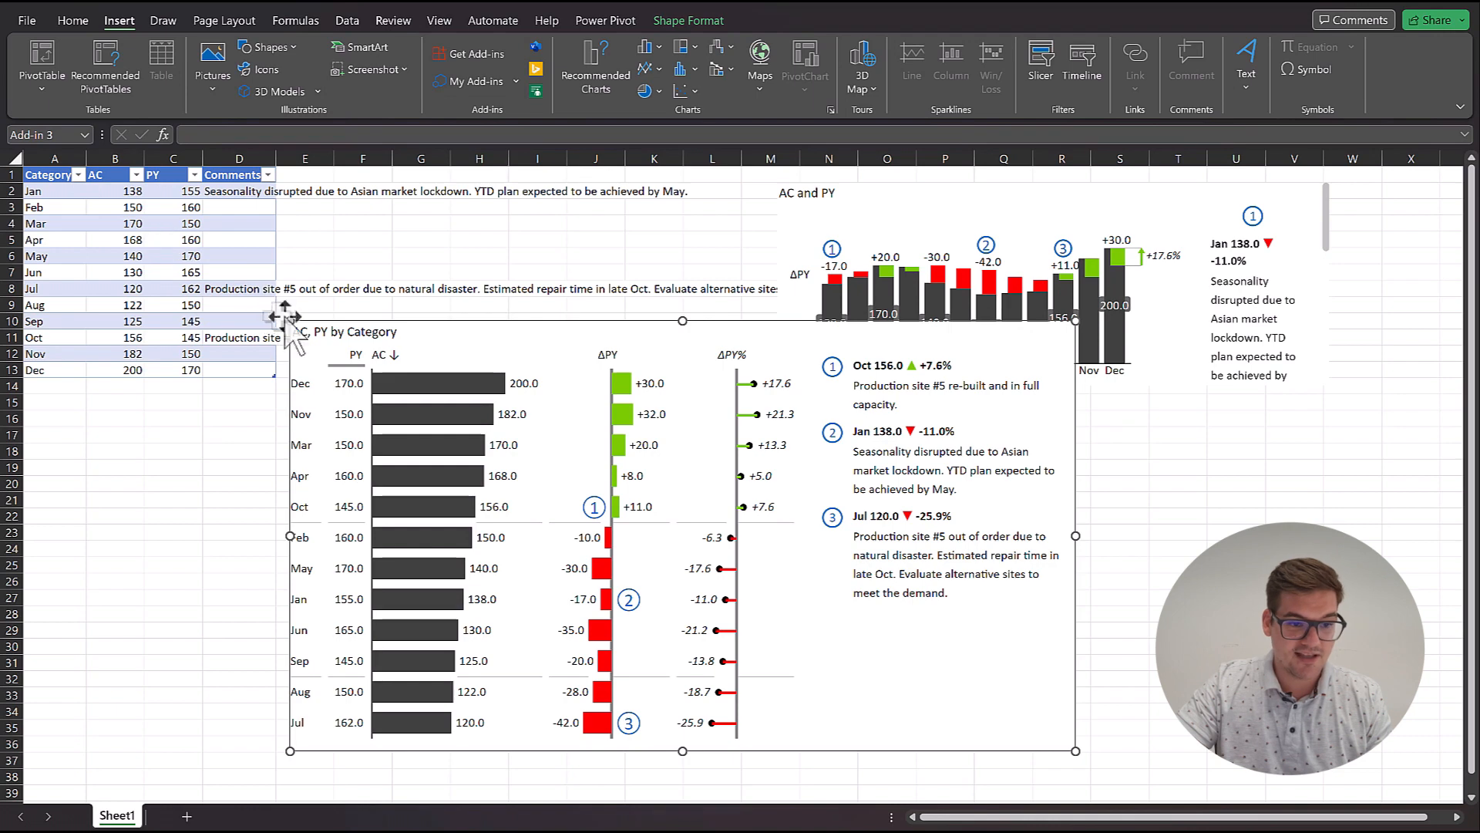
drag(290, 320, 543, 442)
drag(698, 450, 438, 391)
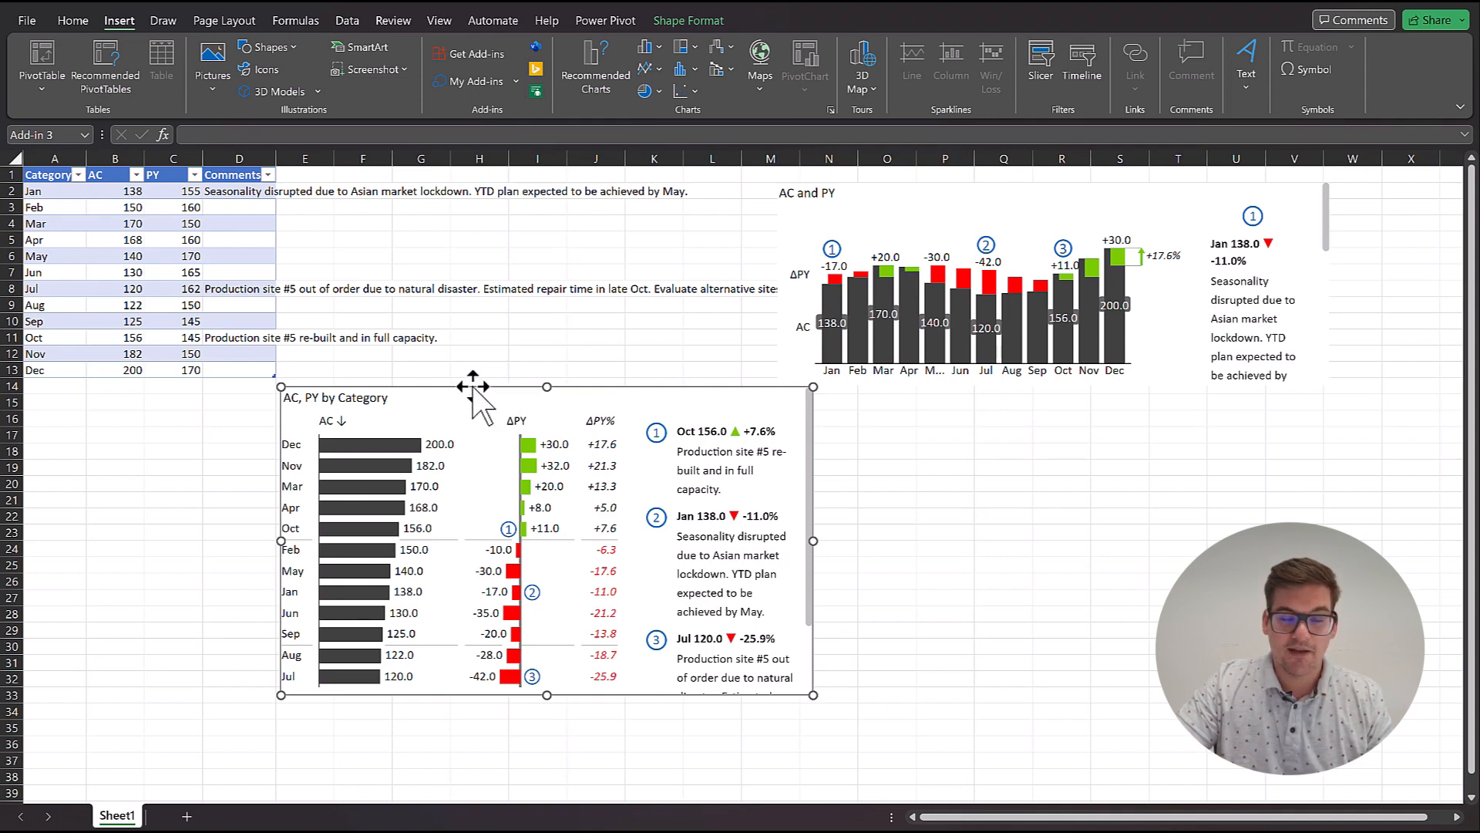
key(Delete)
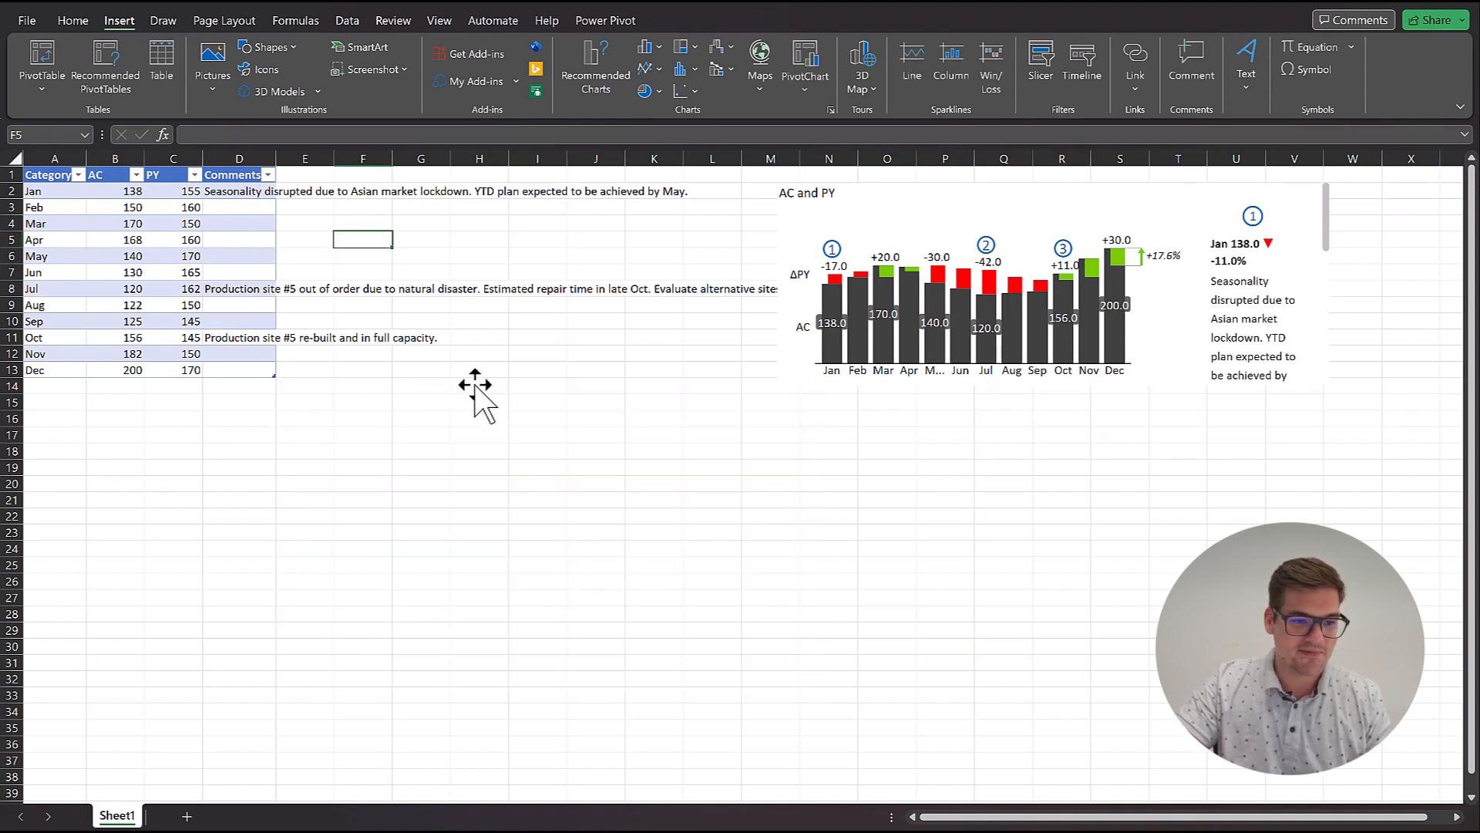
- Copy the Category, AC and PY headers with the Jan row to a new block starting at A15
drag(38, 179, 256, 254)
click(588, 472)
click(511, 434)
drag(39, 180, 151, 190)
key(ctrl+c)
click(45, 406)
key(ctrl+v)
- Paste a second copy of the header and Jan row at A18 and rename its PY header to PL
click(68, 451)
key(ctrl+v)
click(182, 451)
text(PL)
- Copy the main table's header and its Jan to Mar rows, including comments, to a new block at A22
click(222, 515)
drag(45, 176, 234, 223)
key(ctrl+c)
click(52, 517)
key(ctrl+v)
- Rename the categories in A23:A25 as Baby products, Baby food and Toys
click(62, 532)
text(Baby products)
key(Return)
text(Baby food)
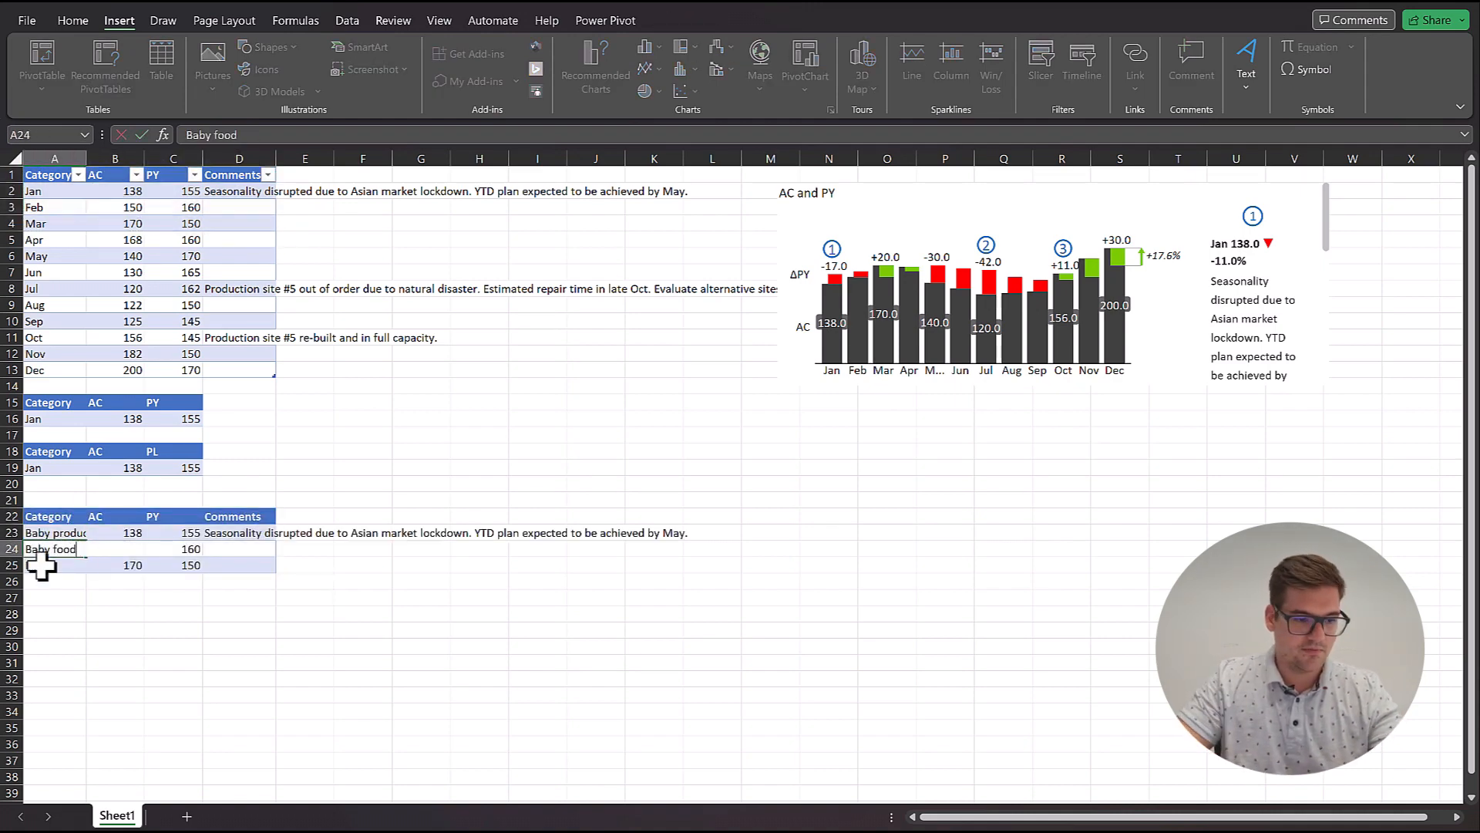
key(Return)
text(ele)
text(ys)
- Copy the main table's header and its Jan to Jun rows, including comments, to a new block at A28
drag(46, 175, 234, 273)
key(ctrl+c)
click(49, 614)
key(ctrl+v)
- Rename the categories in A29:A34 as Austria, Slovenia, USA, Argentina, India and Croatia
click(58, 630)
text(Austria)
key(Return)
text(Slovenia)
key(Return)
text(USA)
key(Return)
text(Argentina)
key(Return)
text(India)
key(Return)
text(Cra)
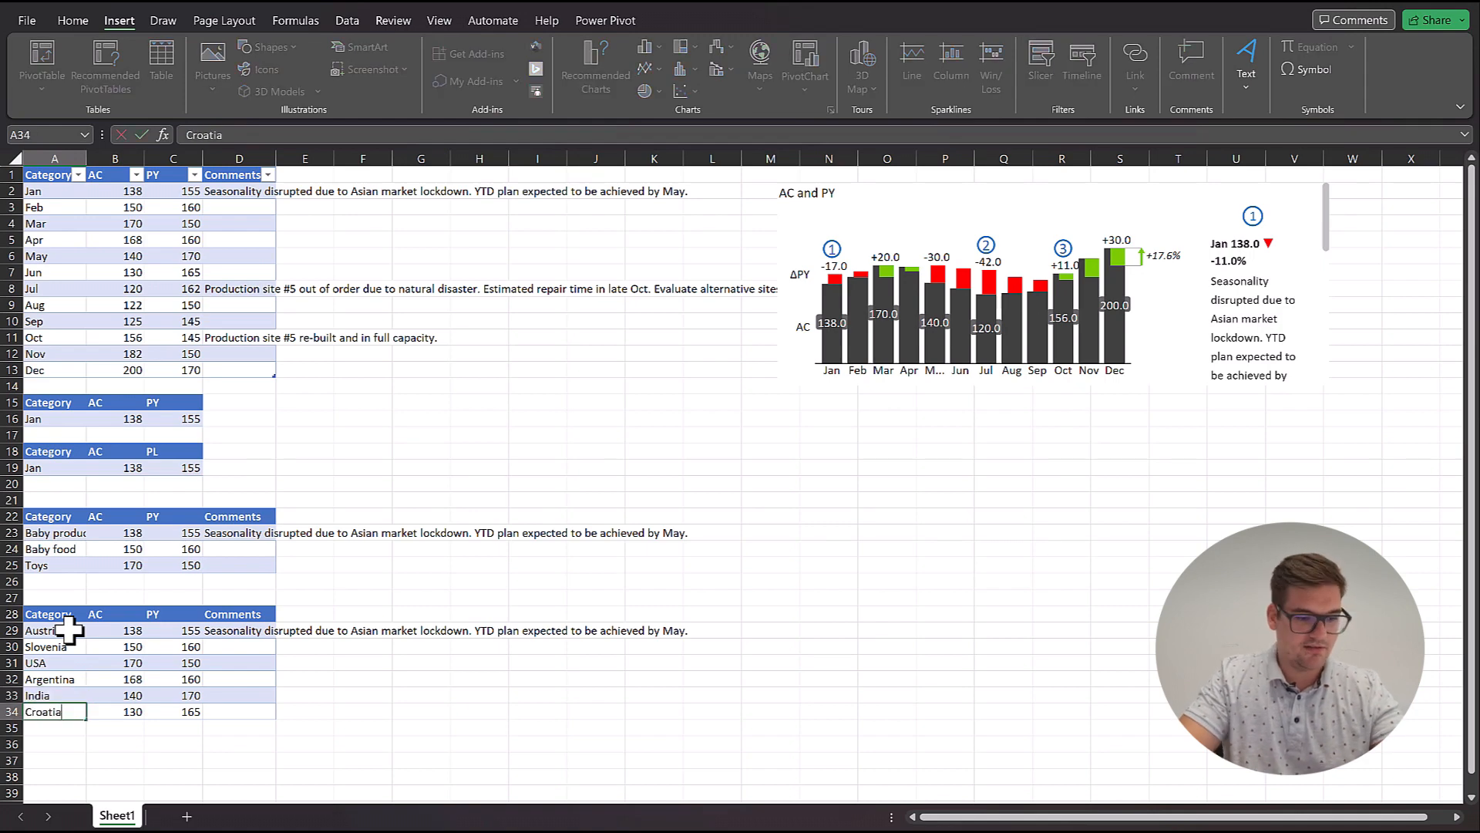
text(atia)
key(Return)
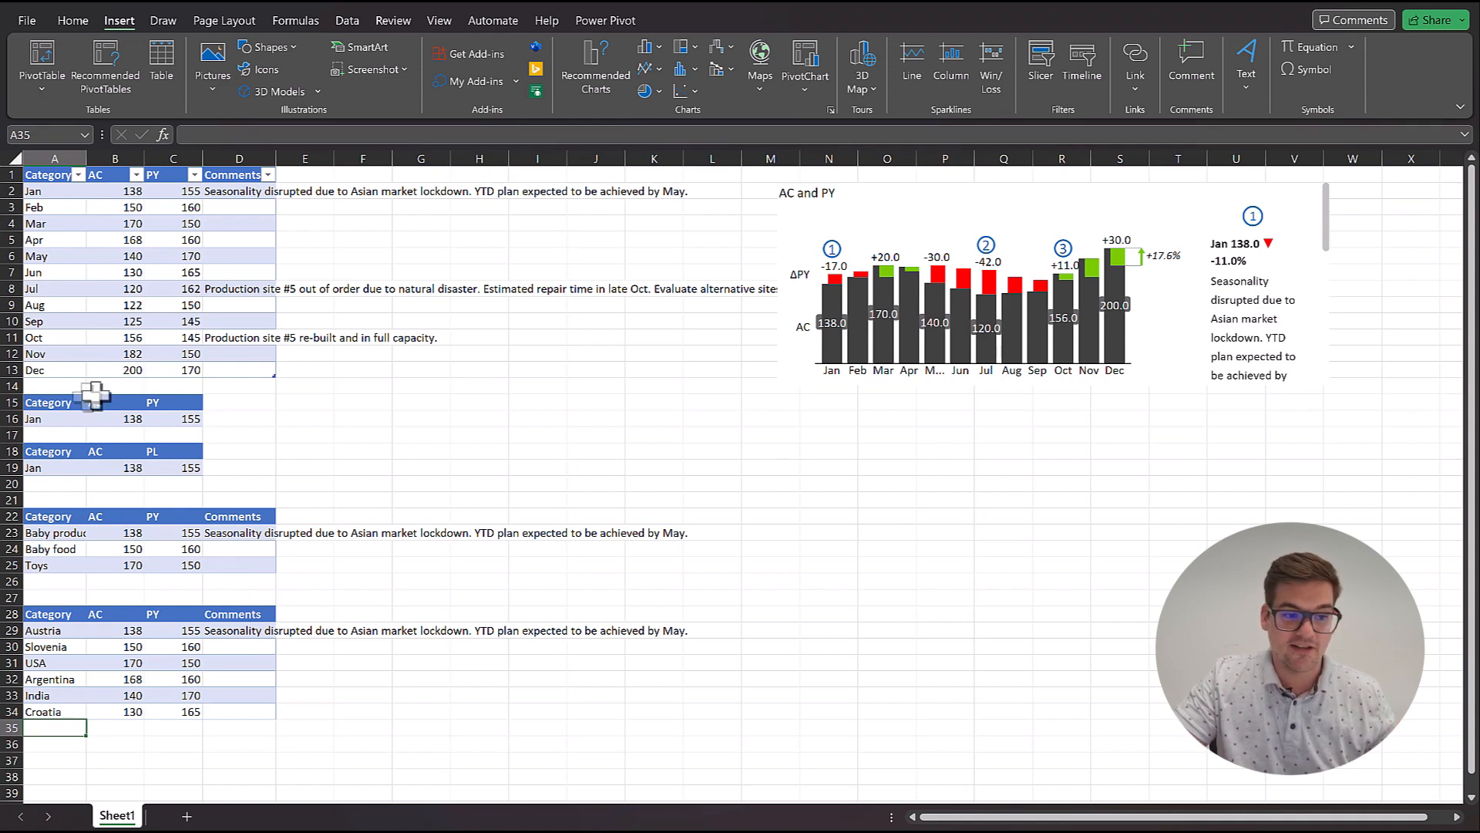
- Insert a Zebra BI Charts for Office visual from the AC and PY data in A15:C16
click(47, 402)
drag(44, 401, 185, 418)
click(516, 81)
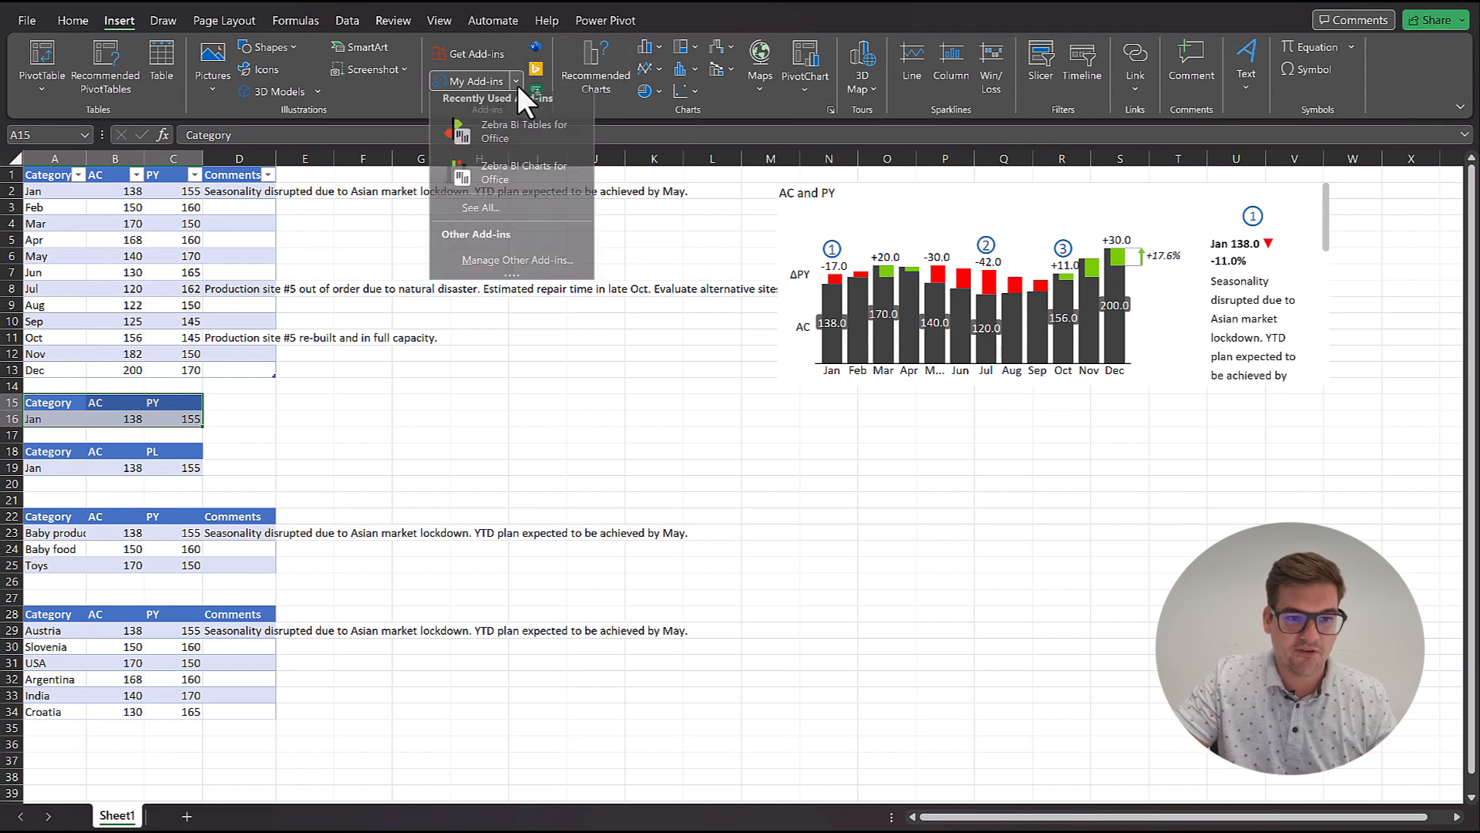
click(532, 177)
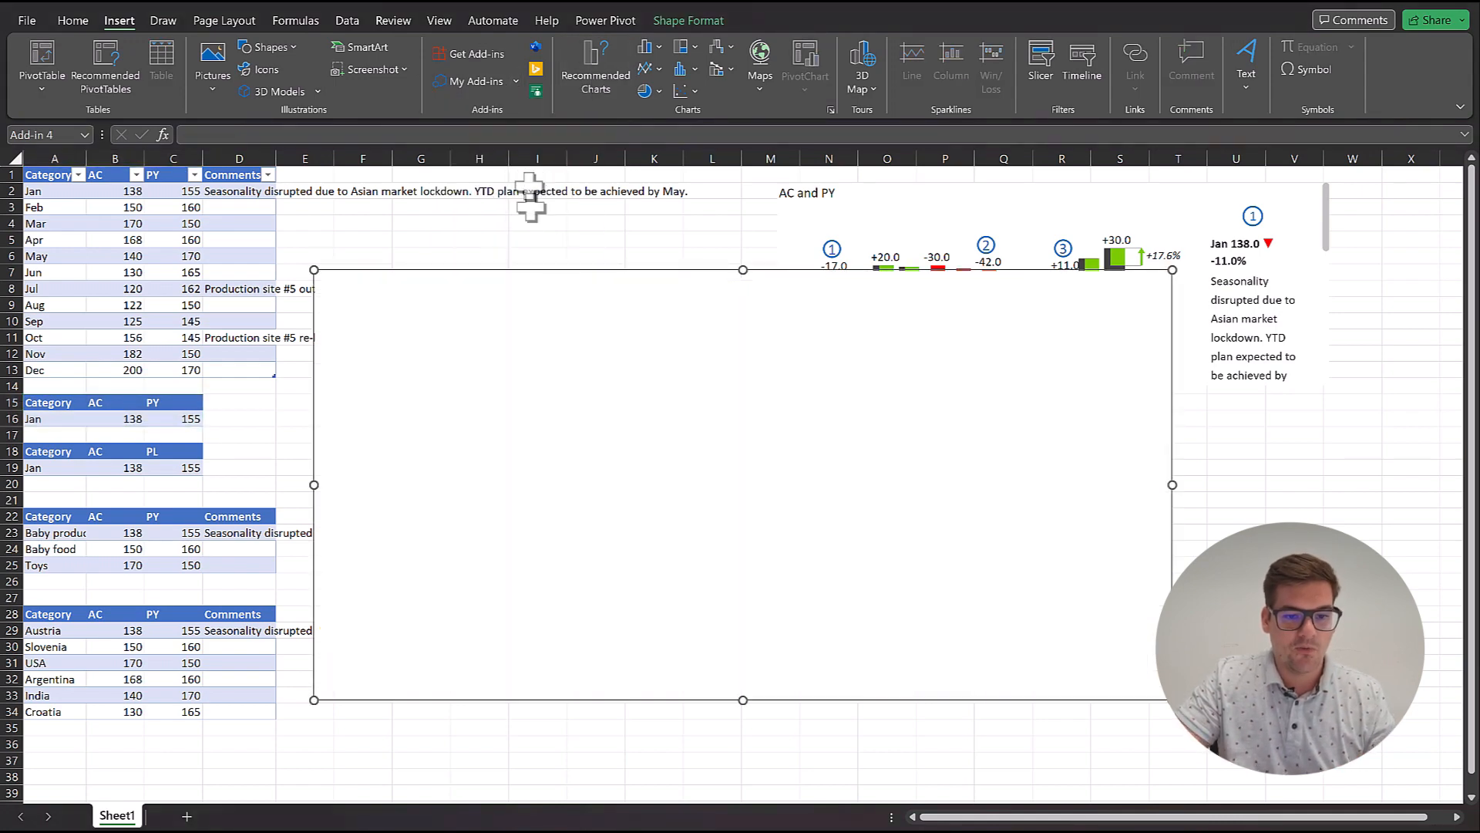
- Shrink the single-month AC and PY chart and place it over columns F to H beside the main table
drag(316, 272, 824, 405)
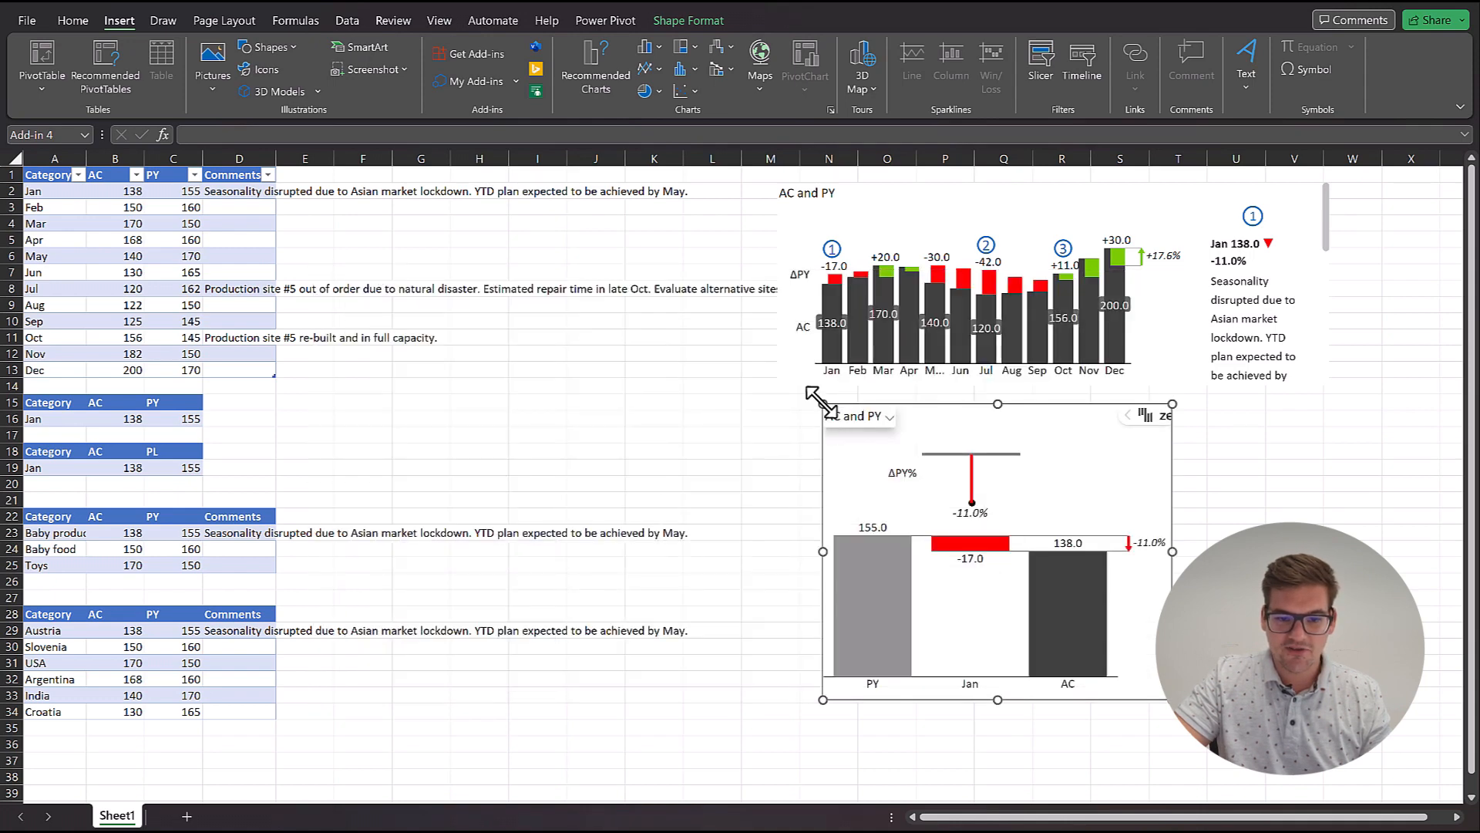
drag(822, 402, 925, 482)
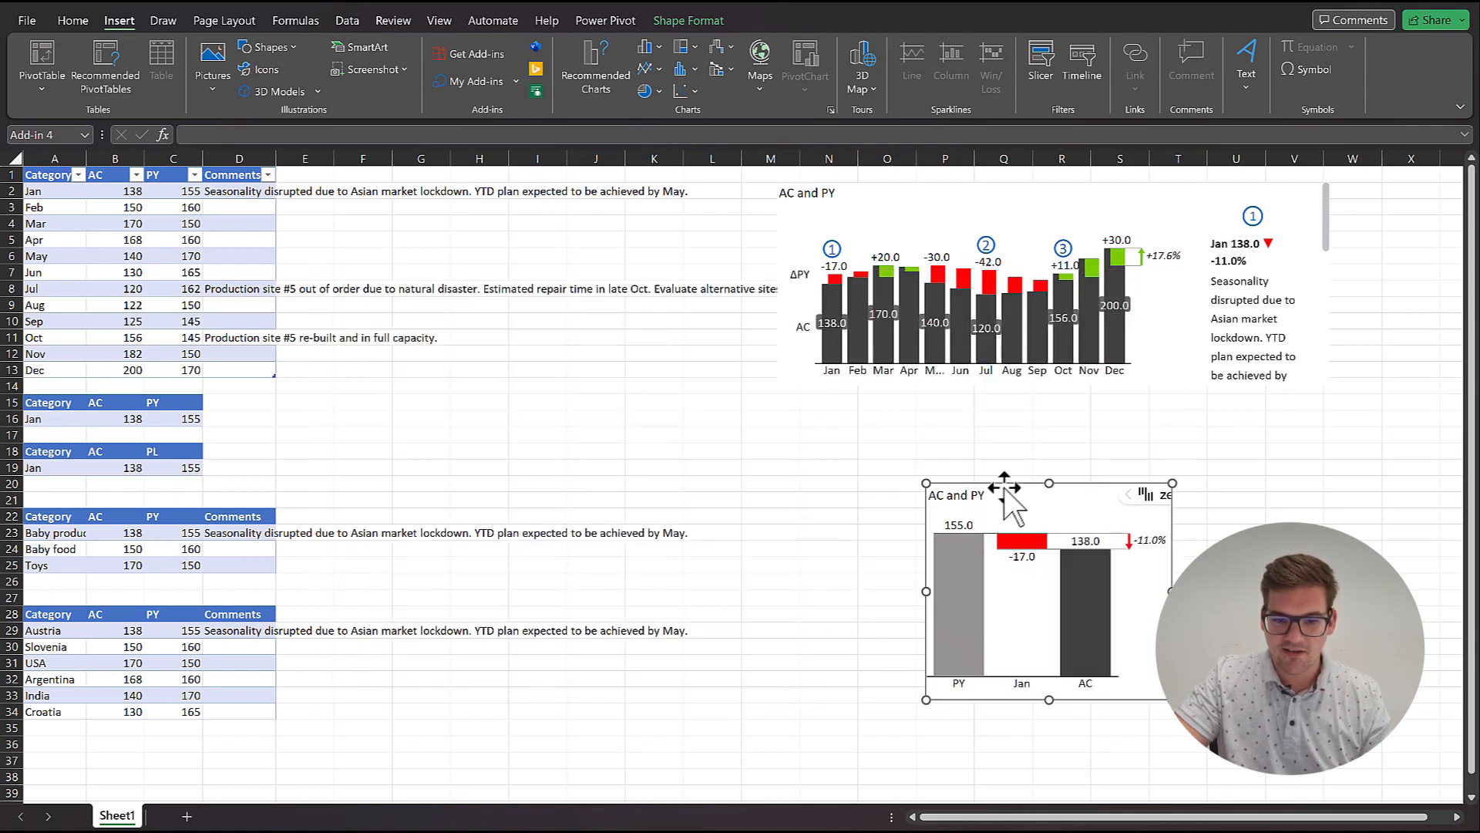
drag(1012, 501, 421, 179)
drag(580, 287, 511, 287)
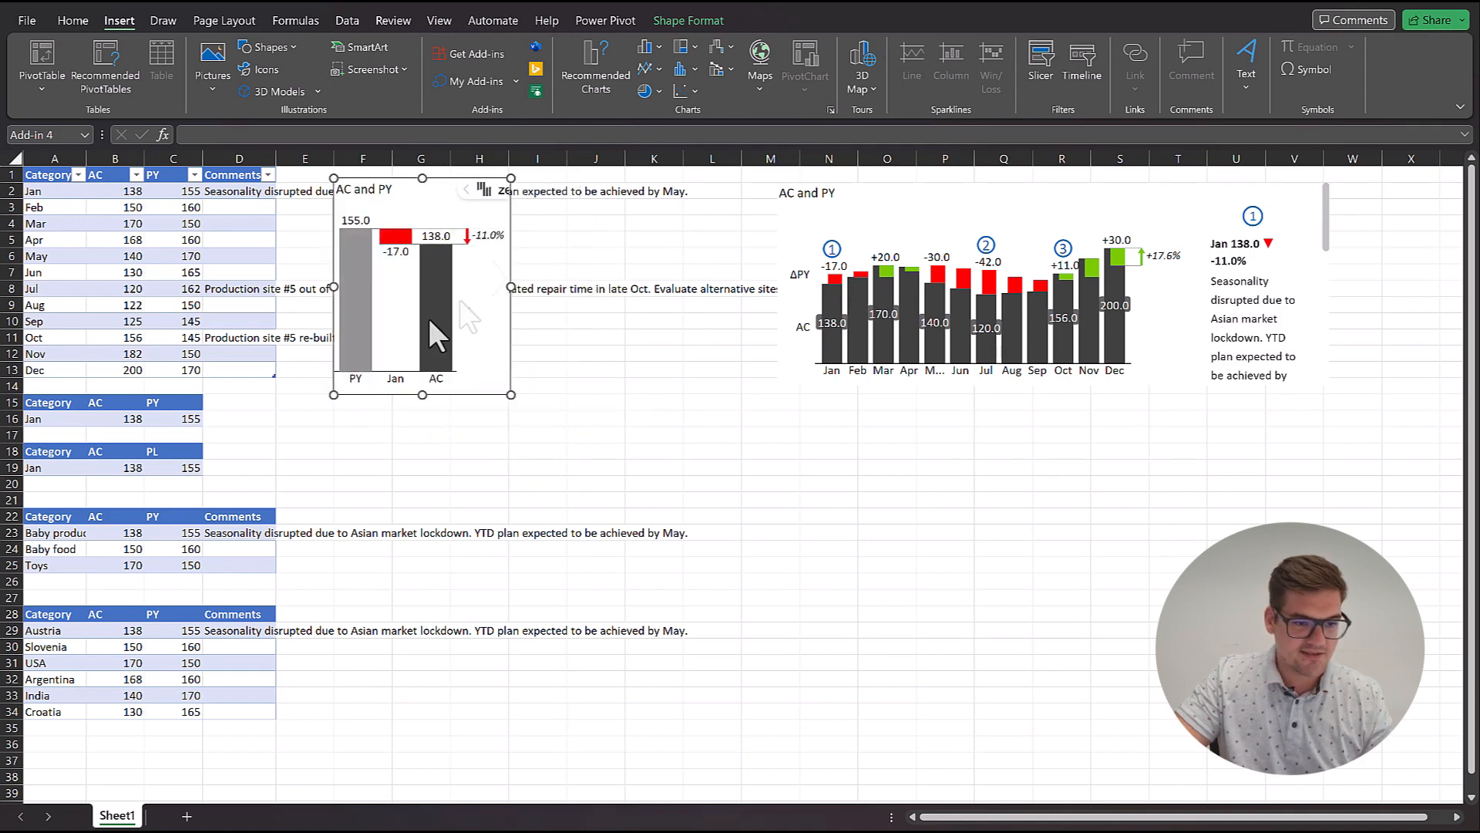
- Insert a Zebra BI Charts for Office visual from the AC and PL data in A18:C19
drag(34, 454, 178, 464)
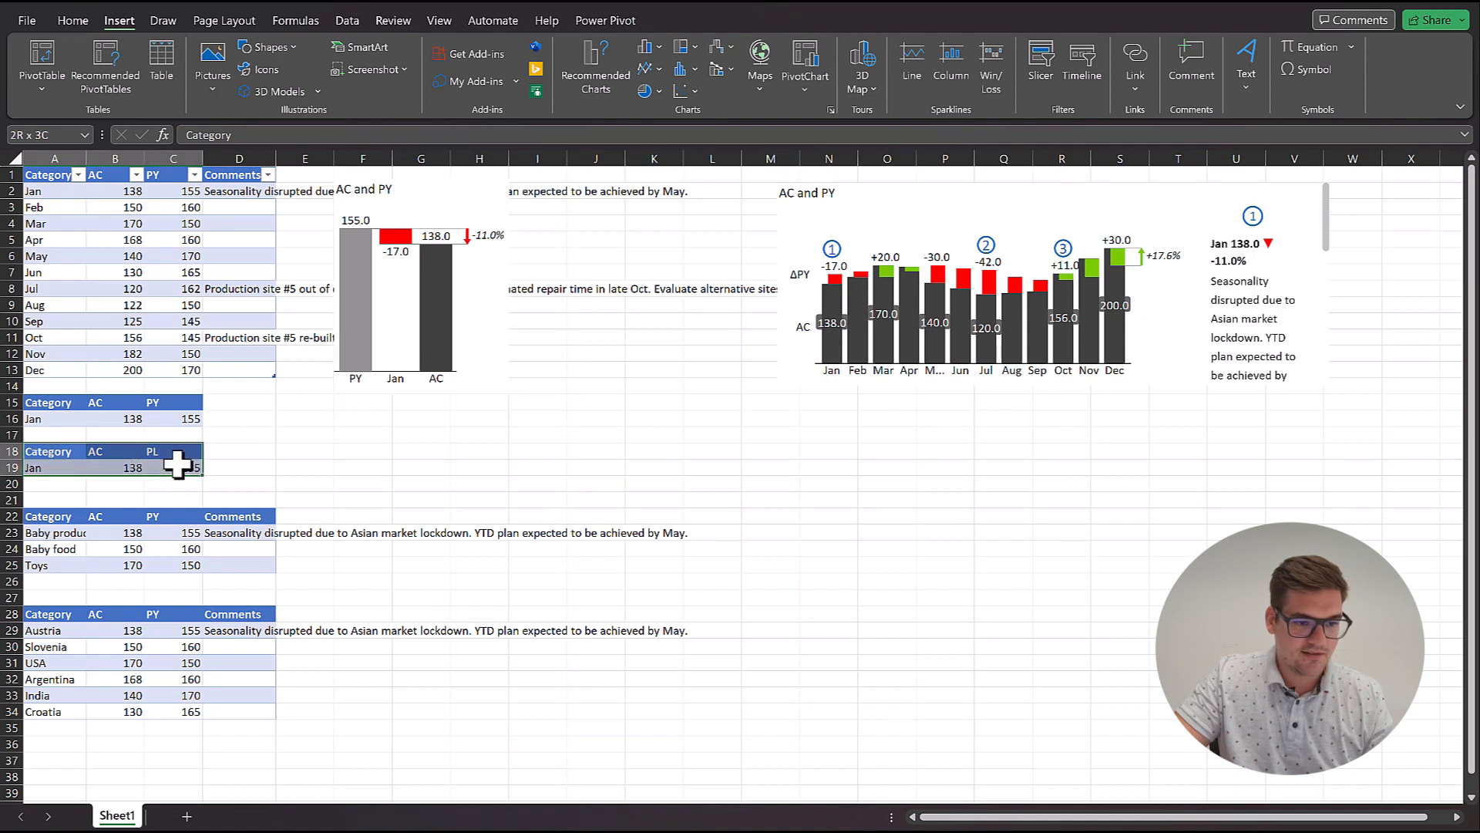
click(494, 83)
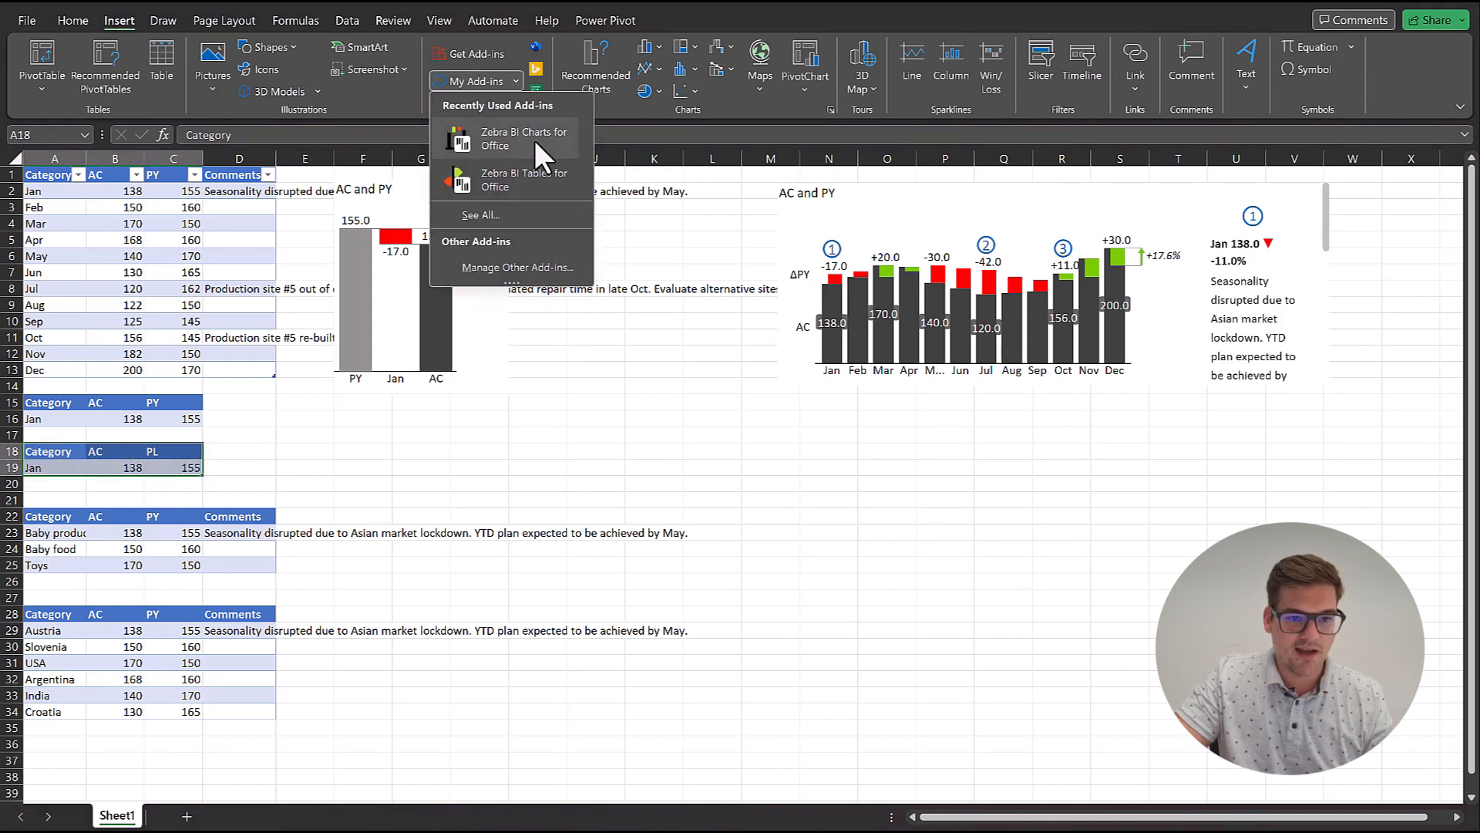
click(534, 141)
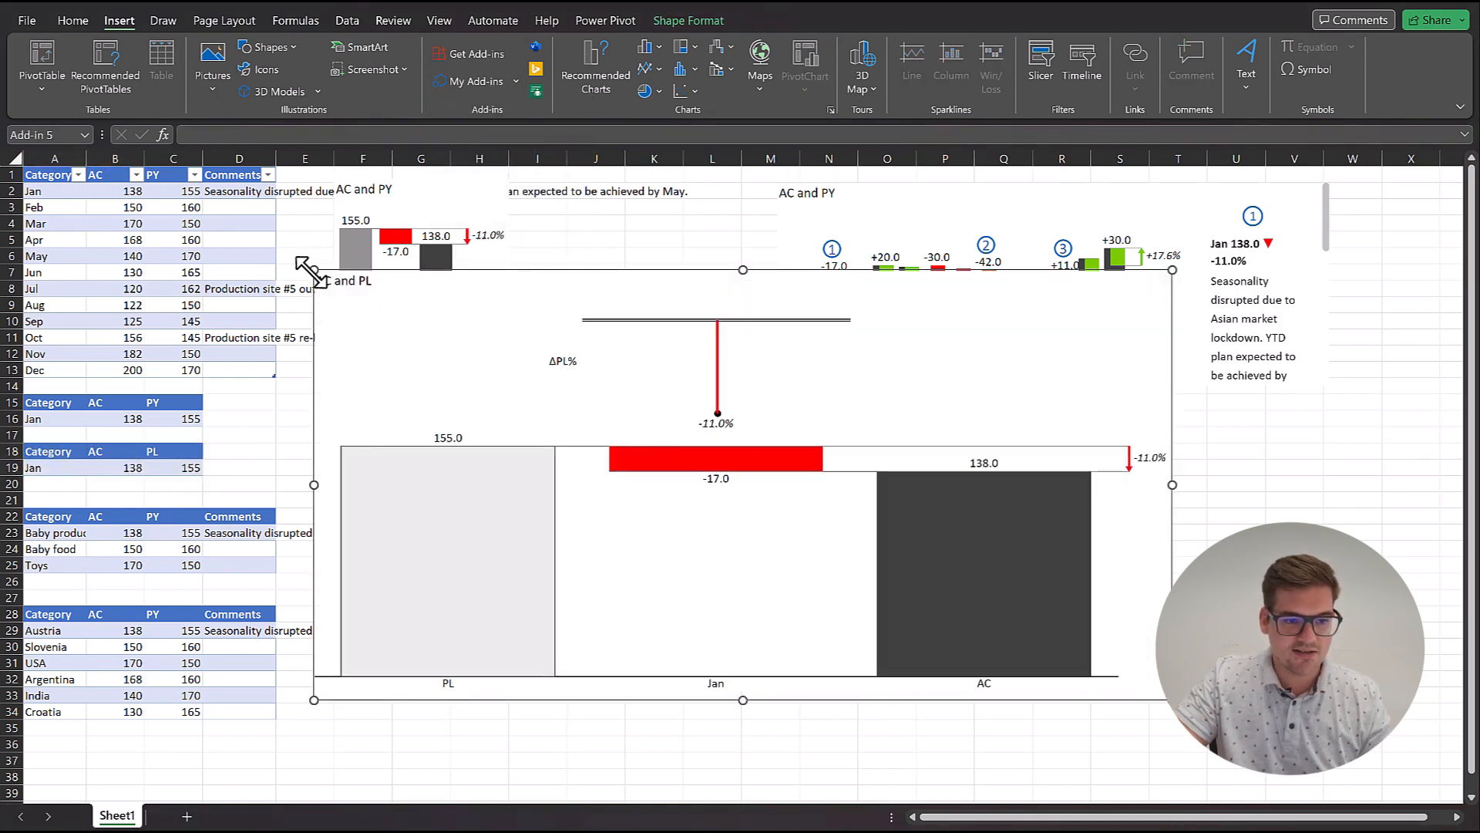
- Shrink the AC and PL chart and place it next to the small AC and PY chart, matching its size
drag(984, 374, 947, 468)
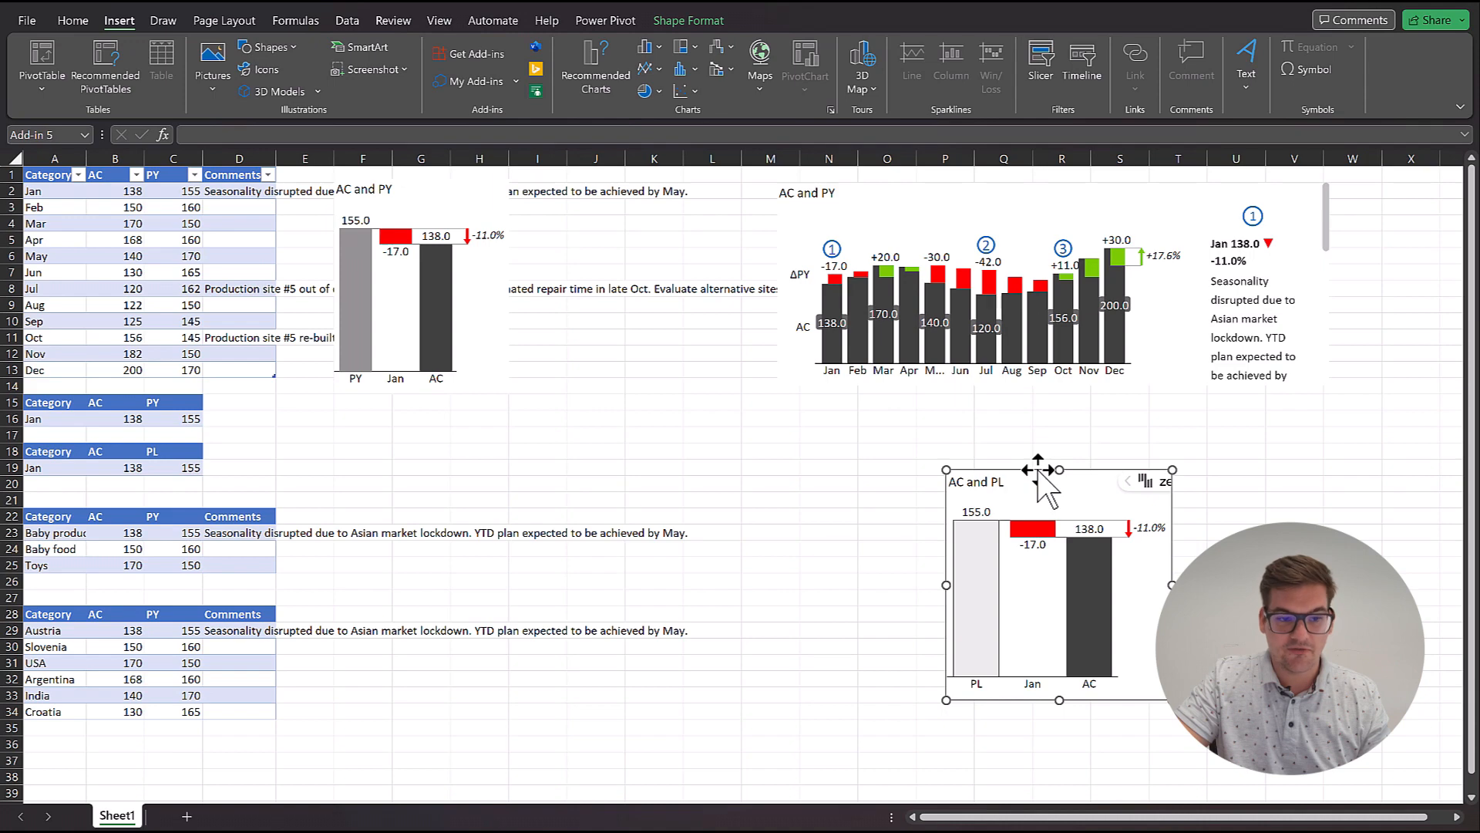
drag(1039, 469, 596, 173)
drag(727, 404, 682, 394)
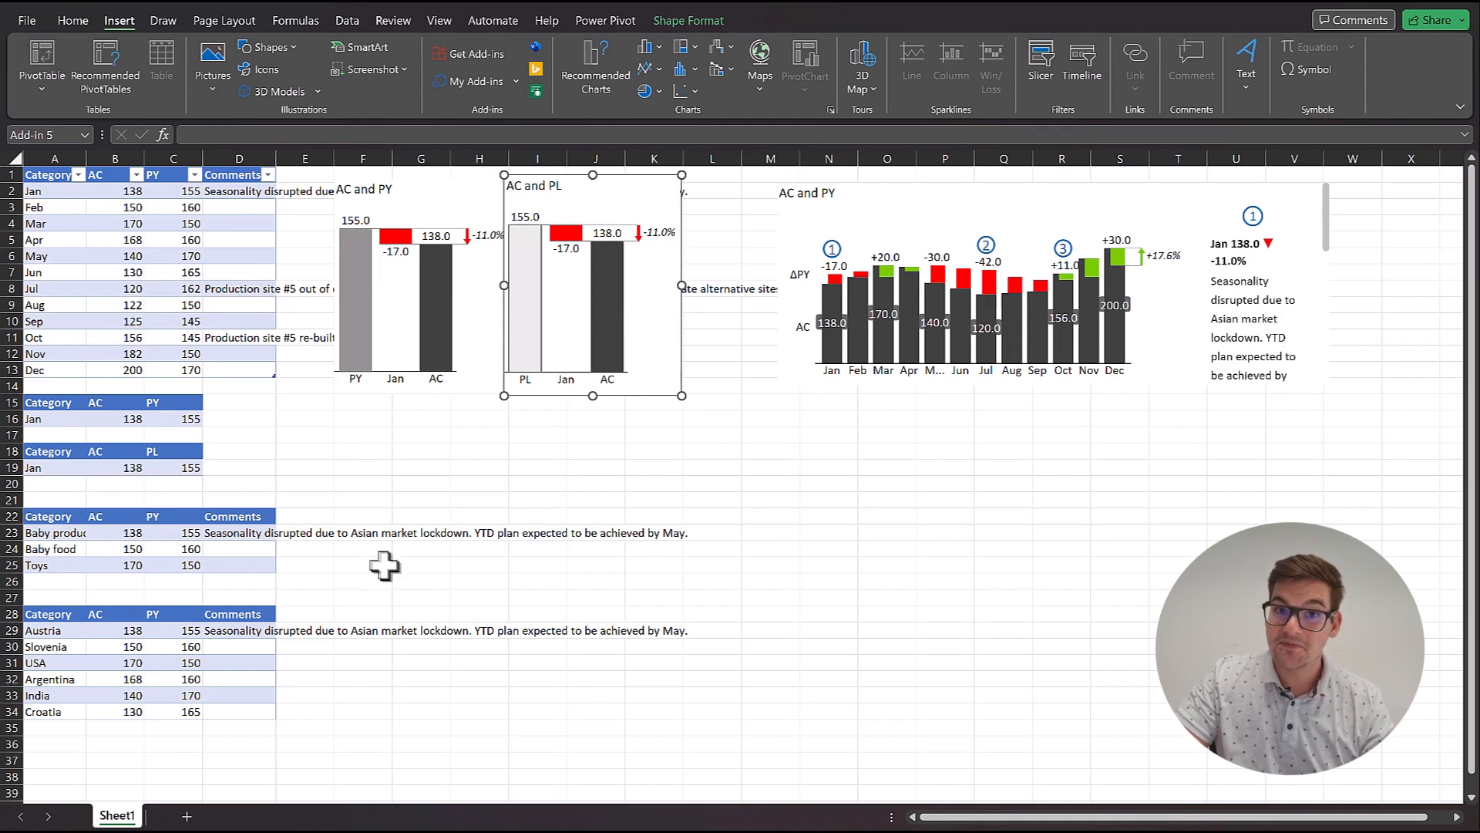
- Insert a Zebra BI Tables for Office visual from the product data in A22:D25
drag(54, 515, 237, 569)
click(516, 82)
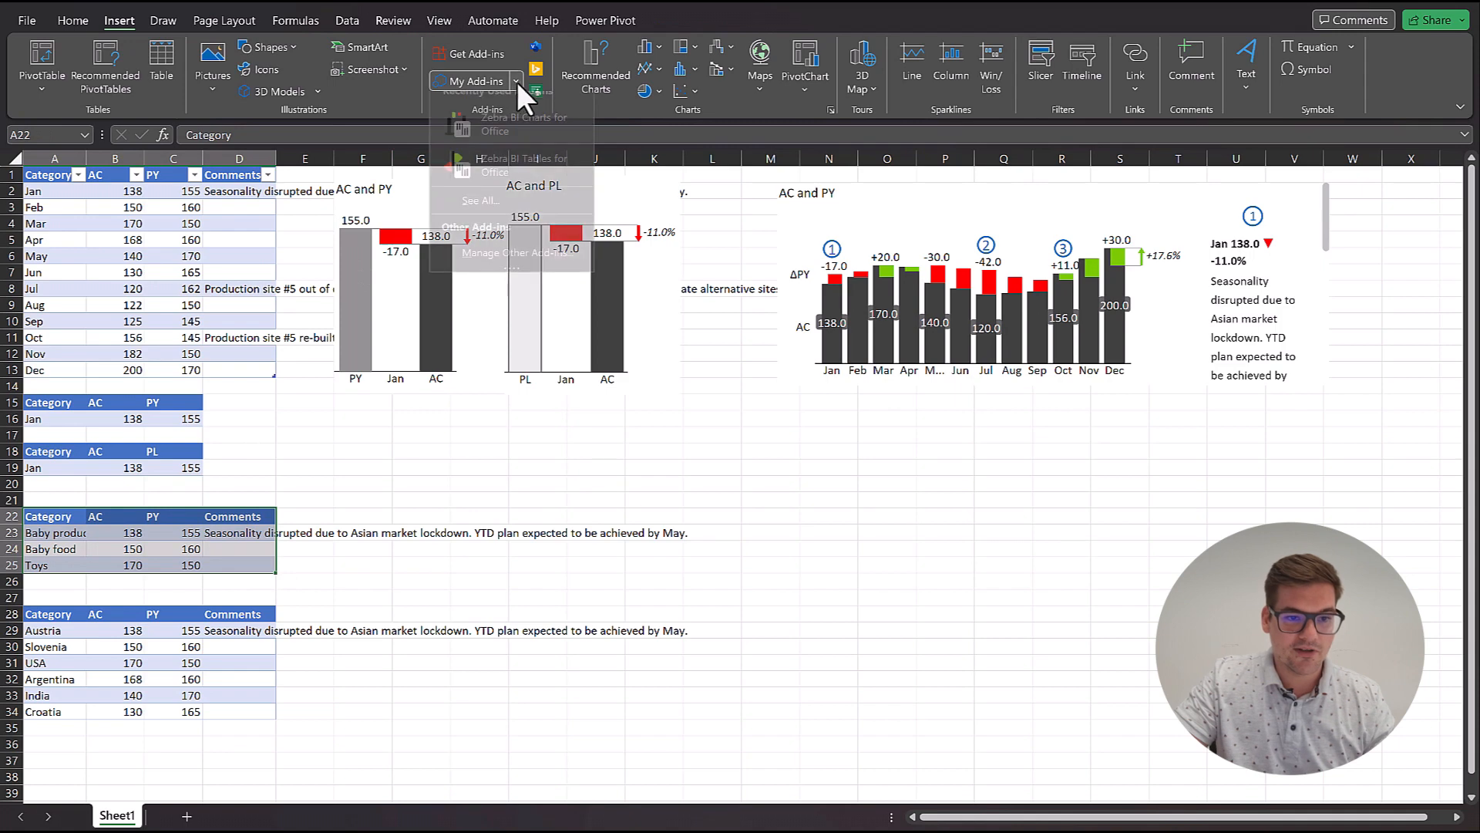
click(535, 176)
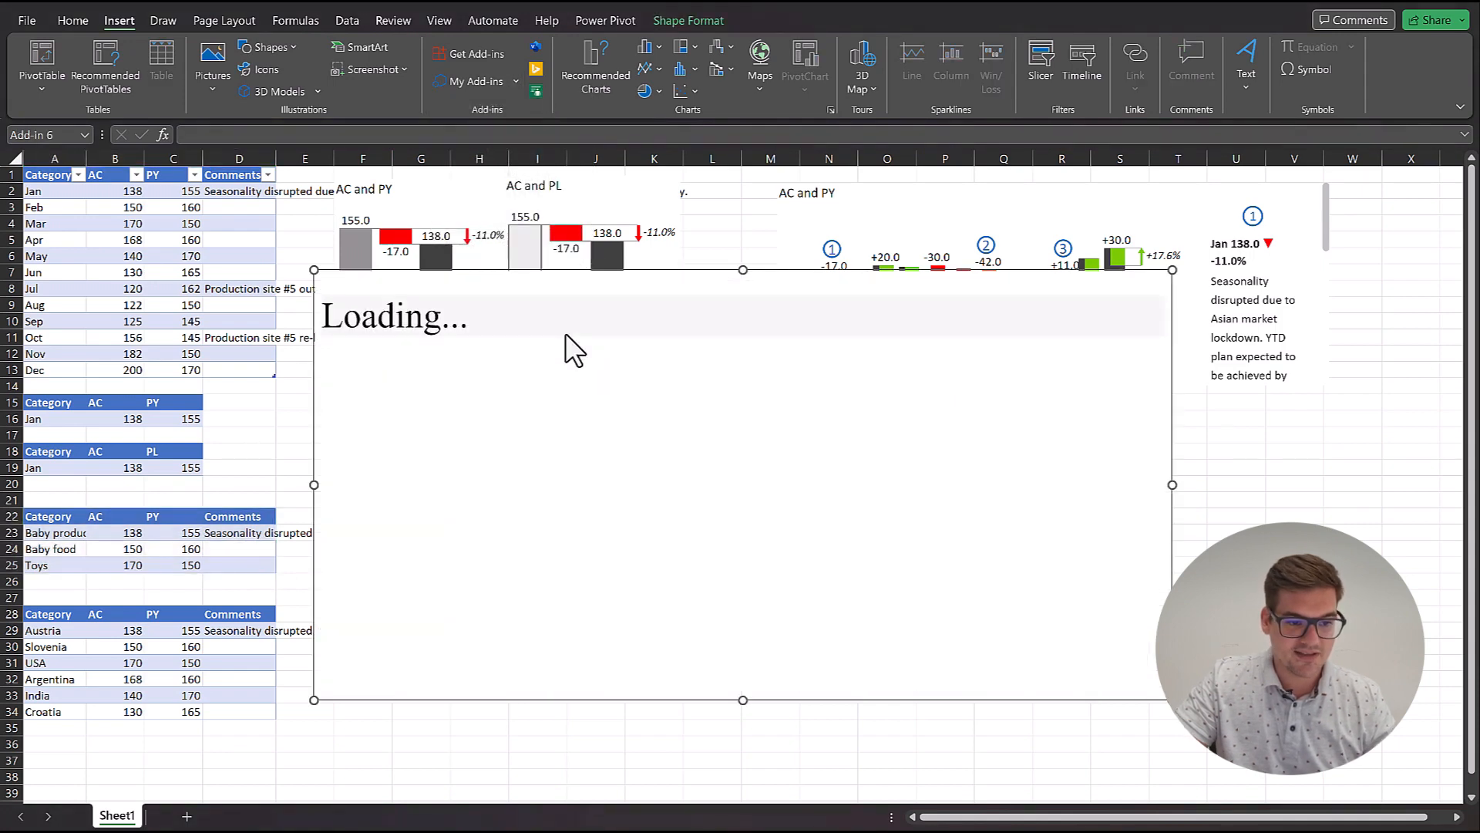
- Shrink the product table visual and place it directly beneath the two small AC/PY and AC/PL charts
drag(313, 270, 539, 532)
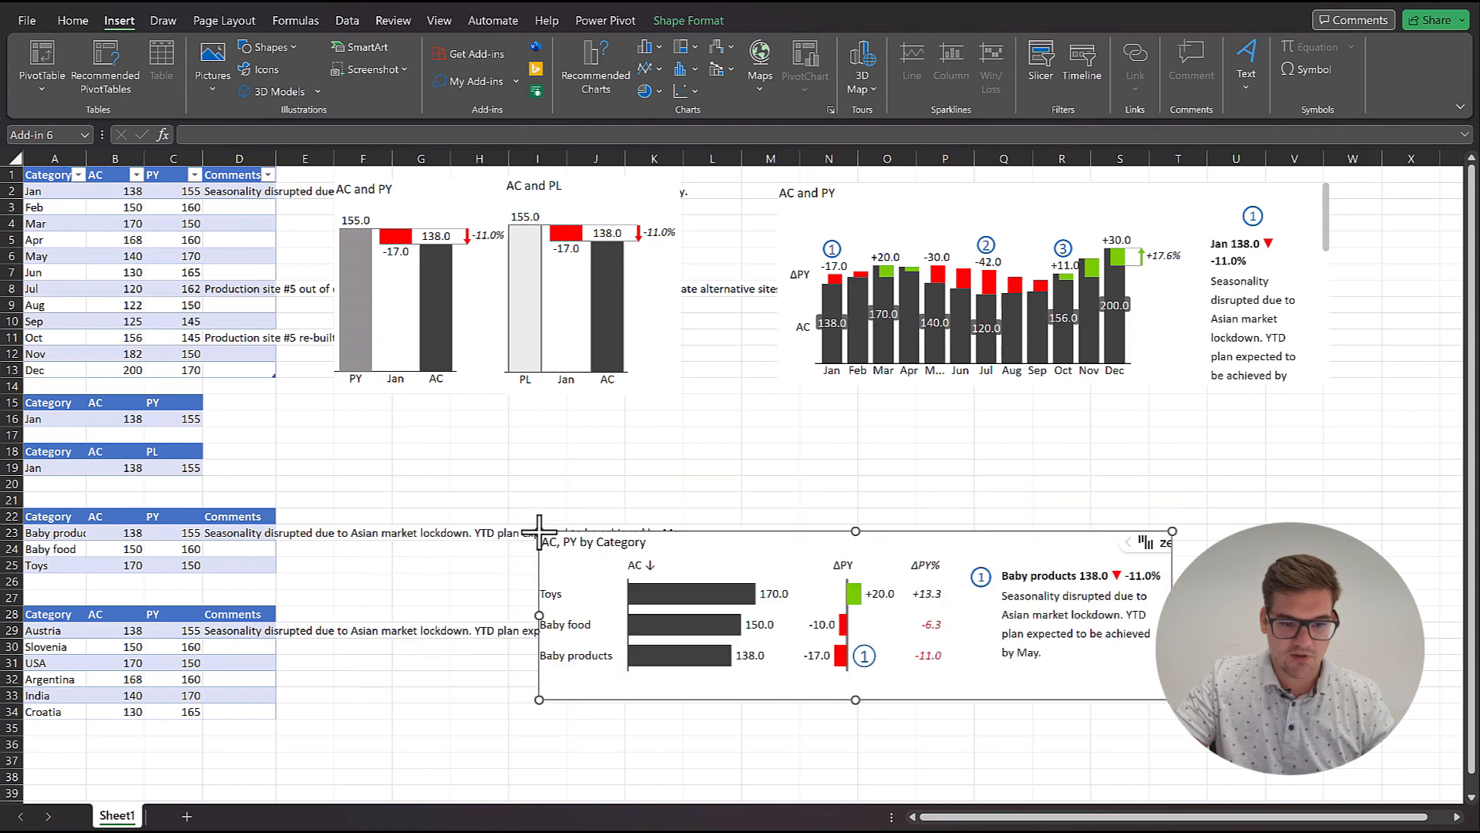
drag(691, 545, 484, 400)
drag(651, 556, 652, 623)
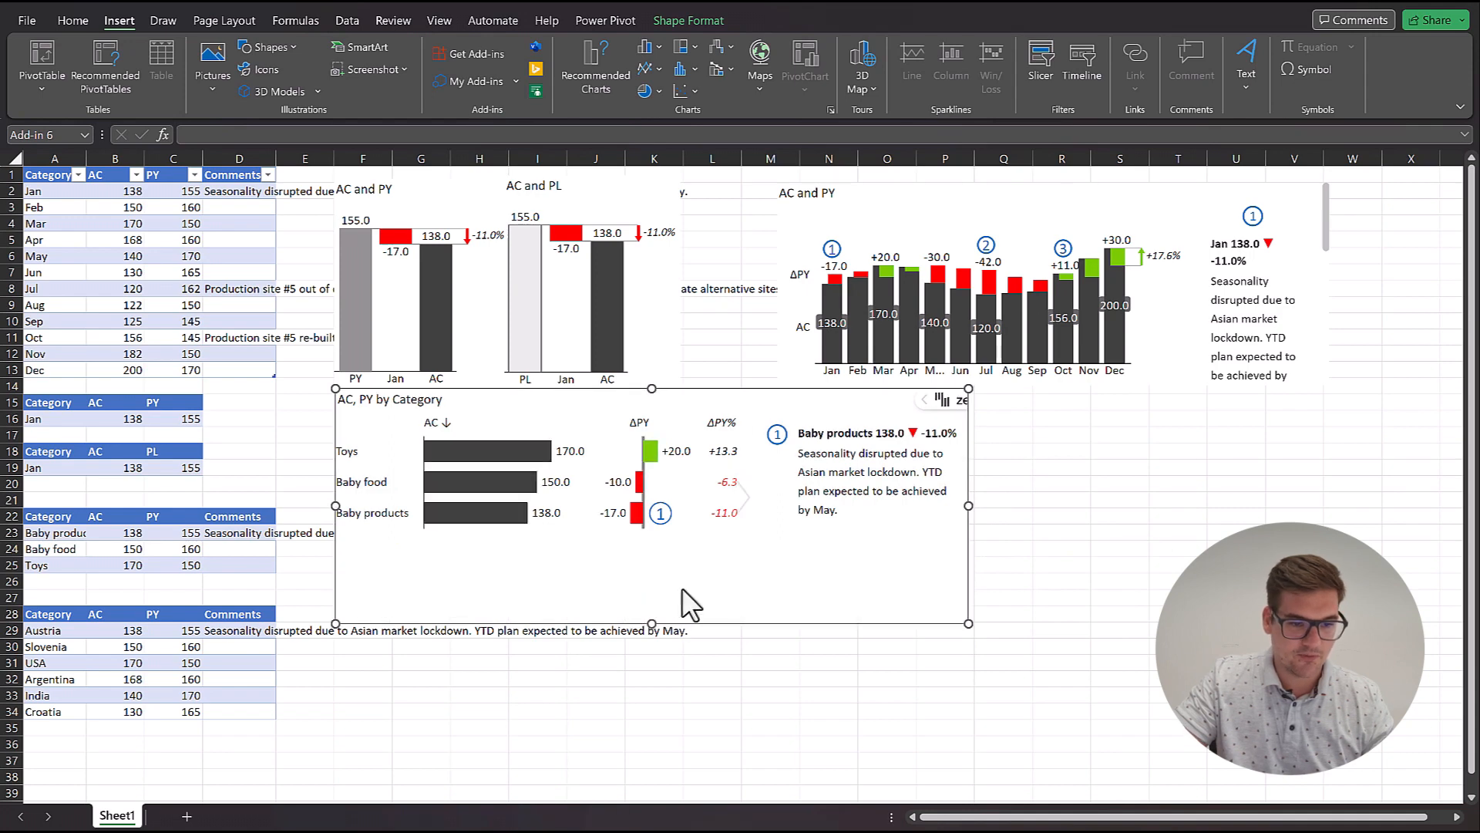
- Insert a Zebra BI Tables for Office visual from the country data in A28:D34
drag(38, 611, 265, 711)
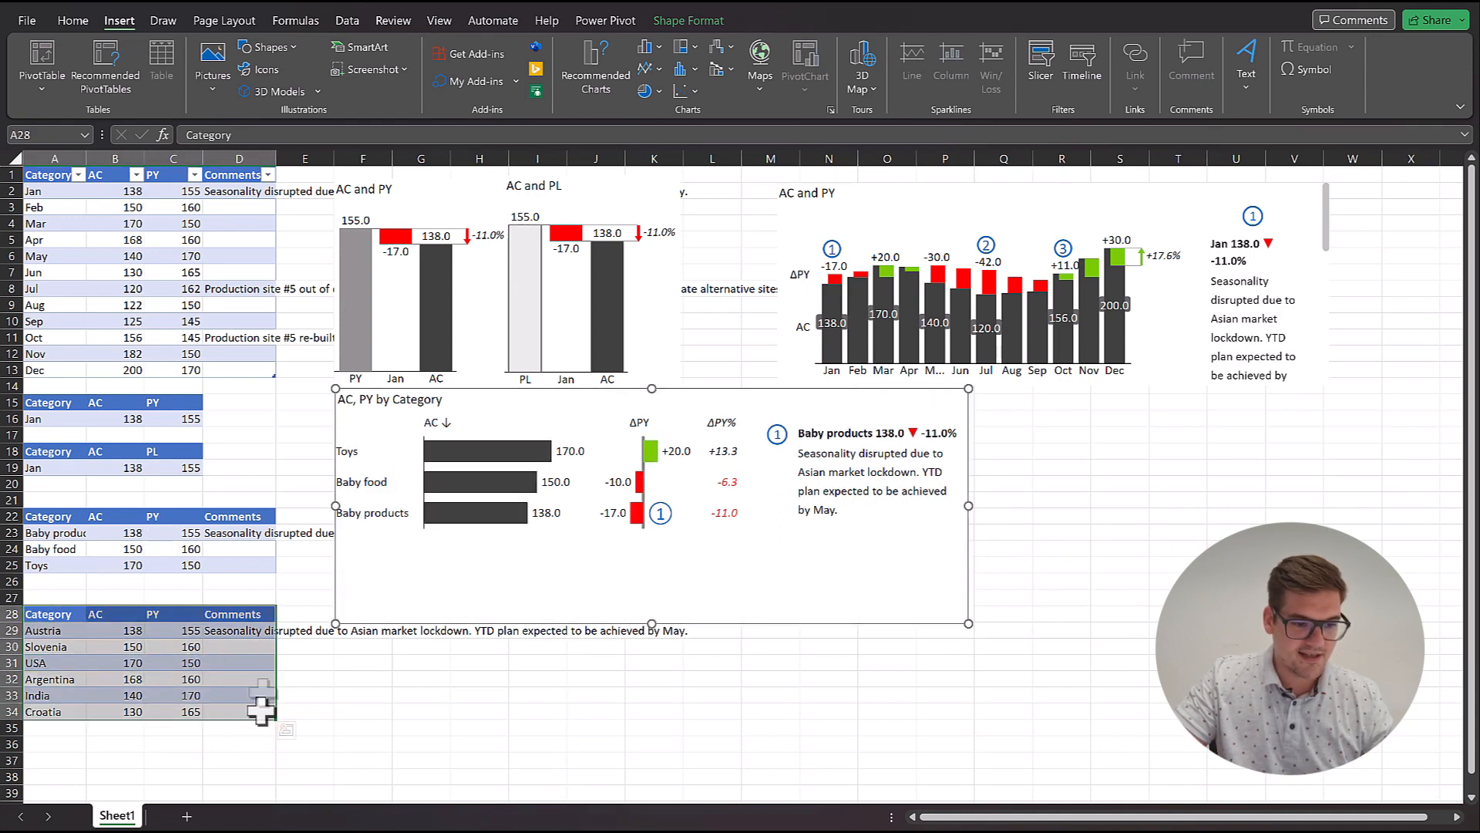
click(514, 79)
click(537, 139)
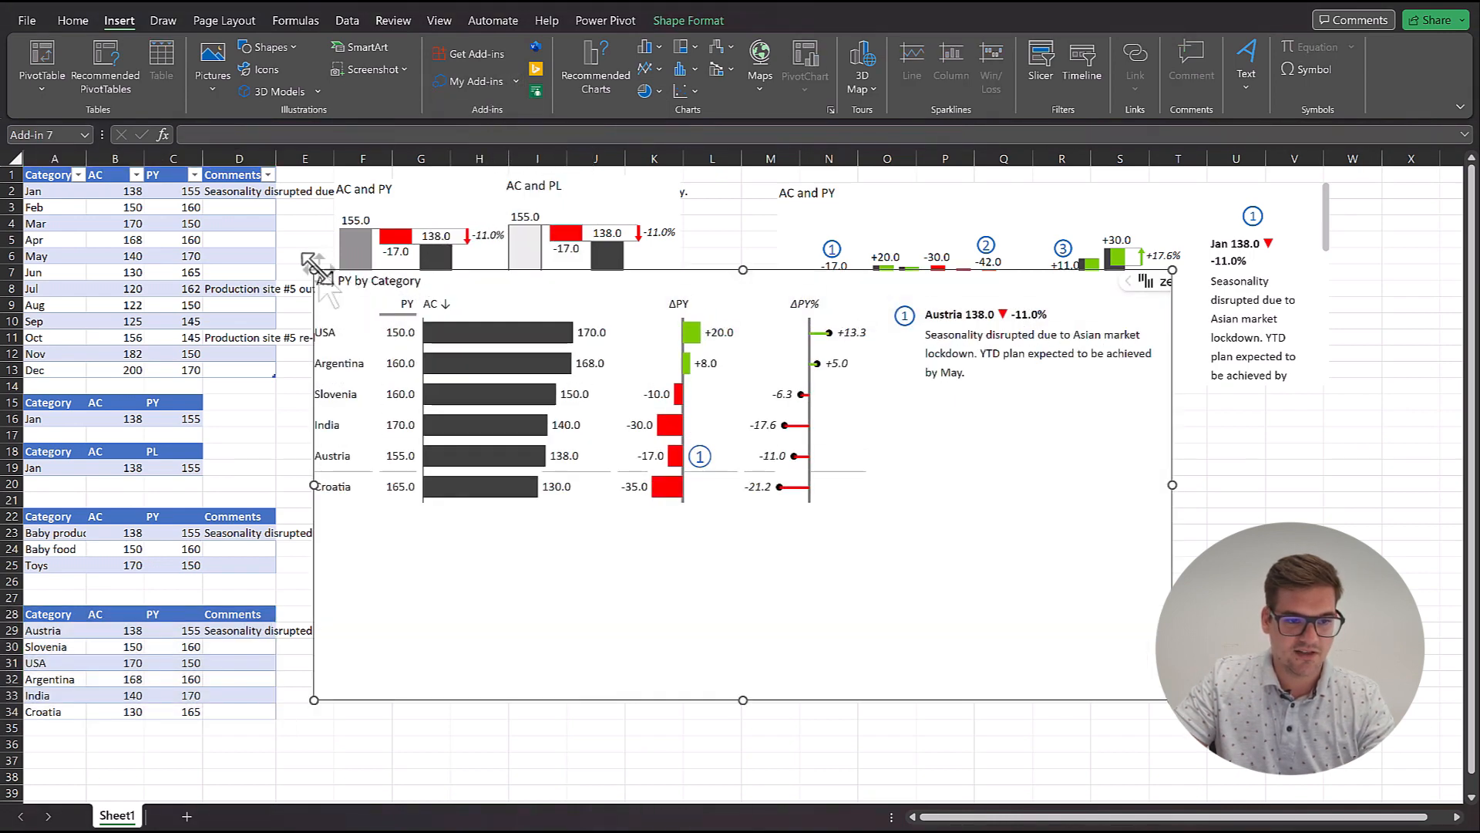
- Shrink the country table visual and place it beneath the monthly AC and PY chart
drag(332, 273, 729, 399)
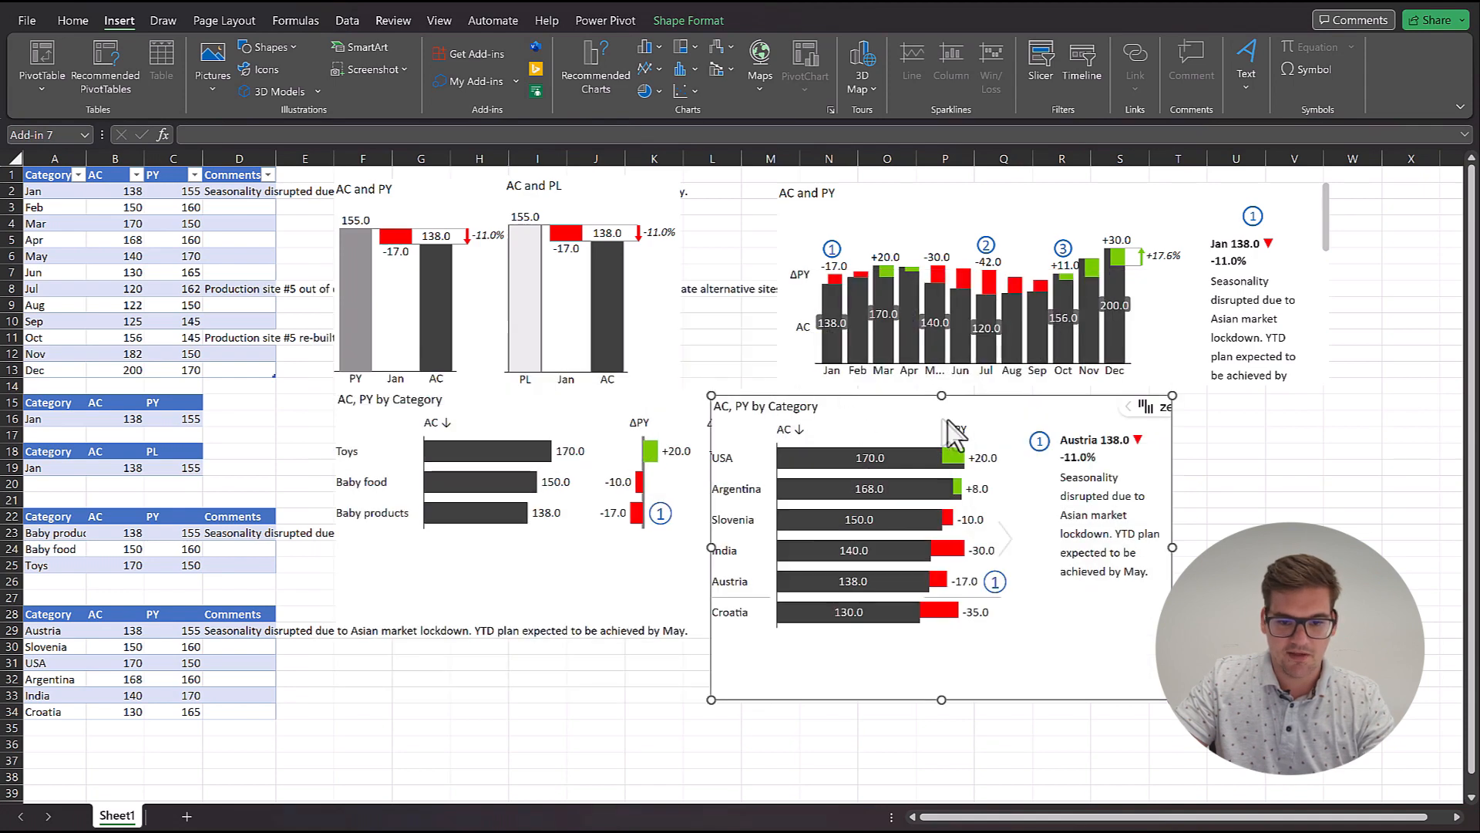
drag(1031, 527, 1225, 531)
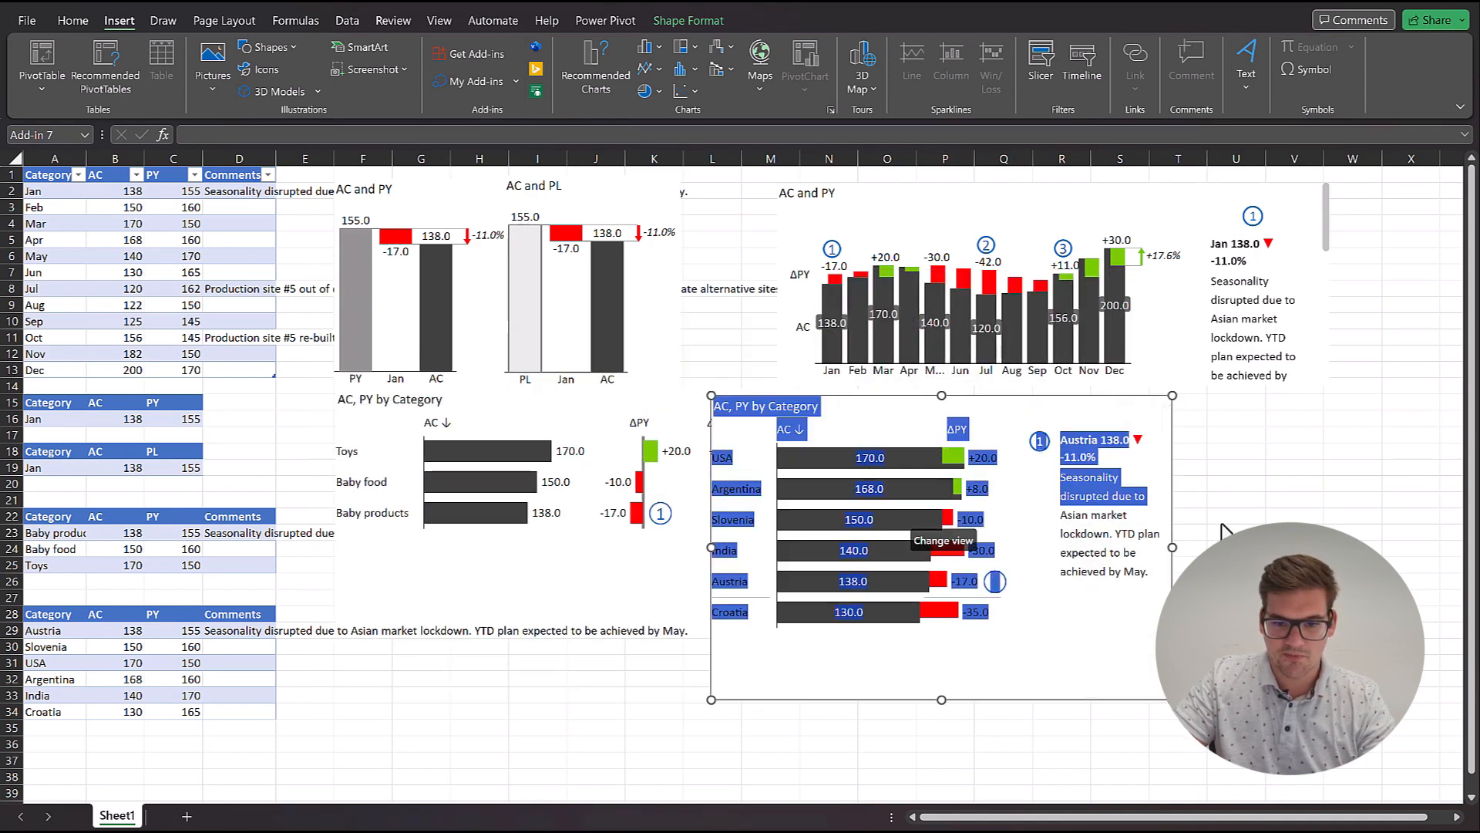
drag(1106, 526, 1084, 502)
drag(1029, 397, 1104, 387)
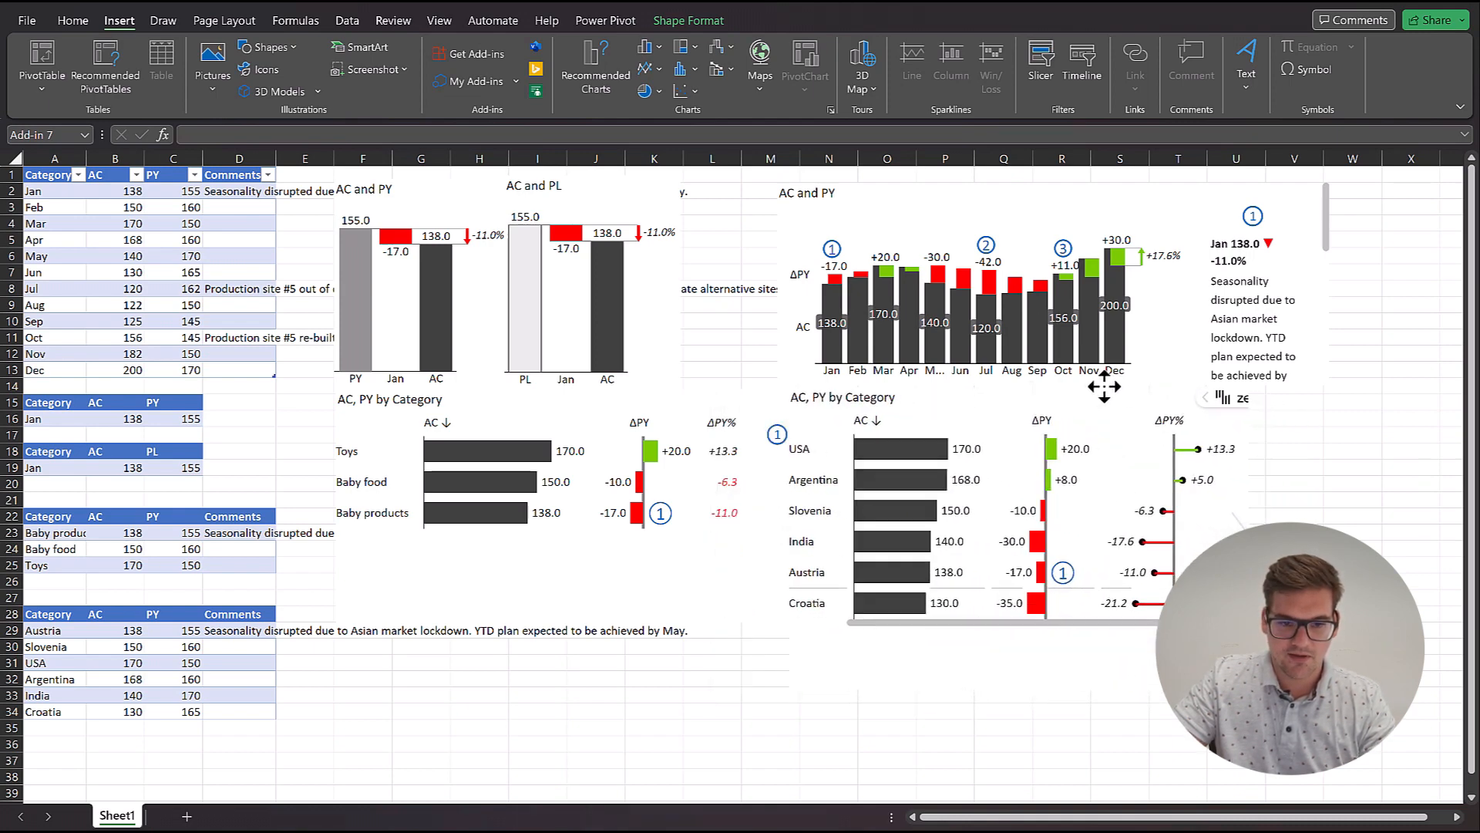
- Narrow the product table visual so it clears the country table, and shift its comments divider to widen the bar area
click(878, 513)
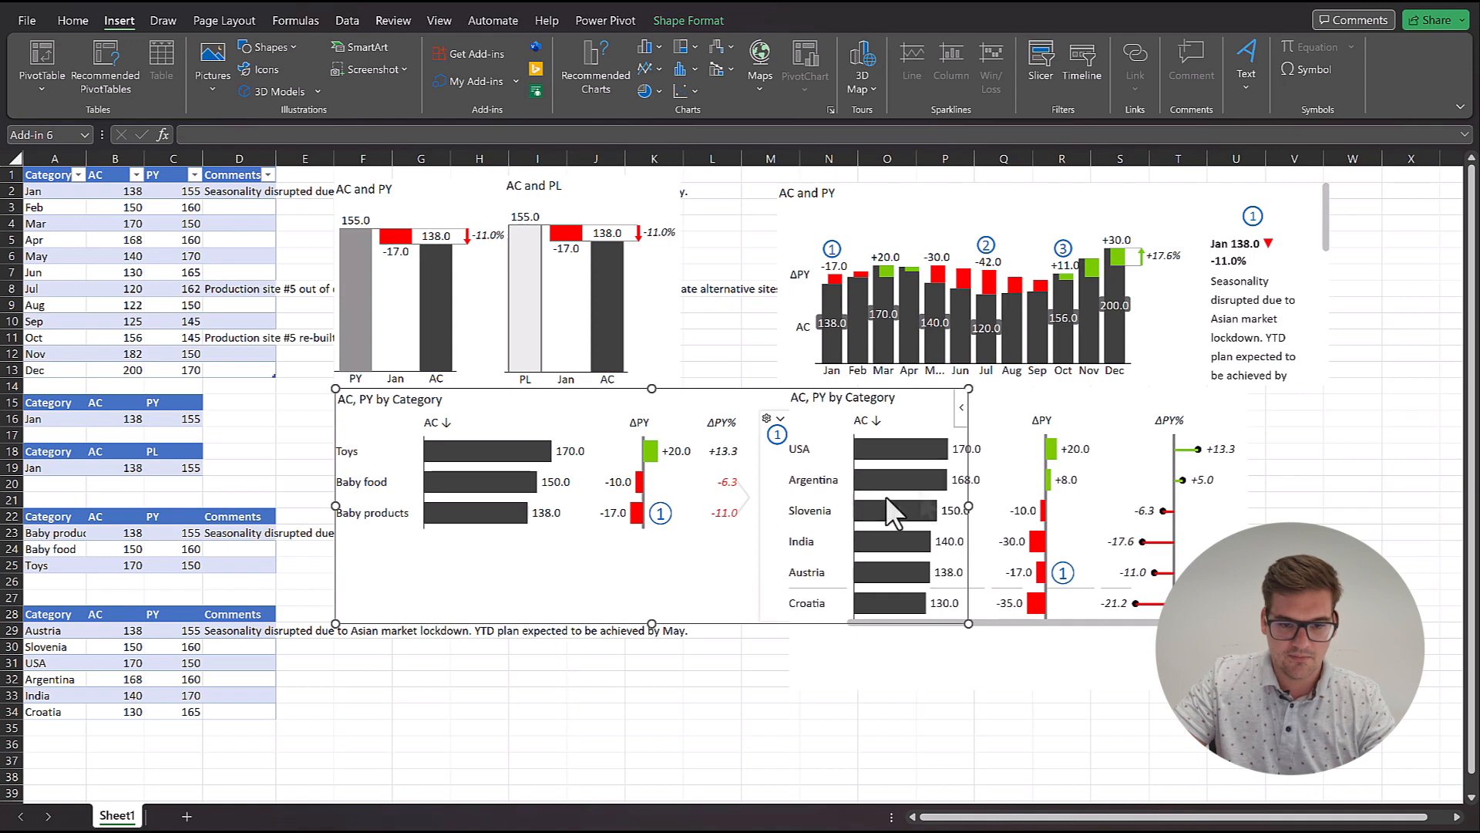
drag(967, 518, 755, 493)
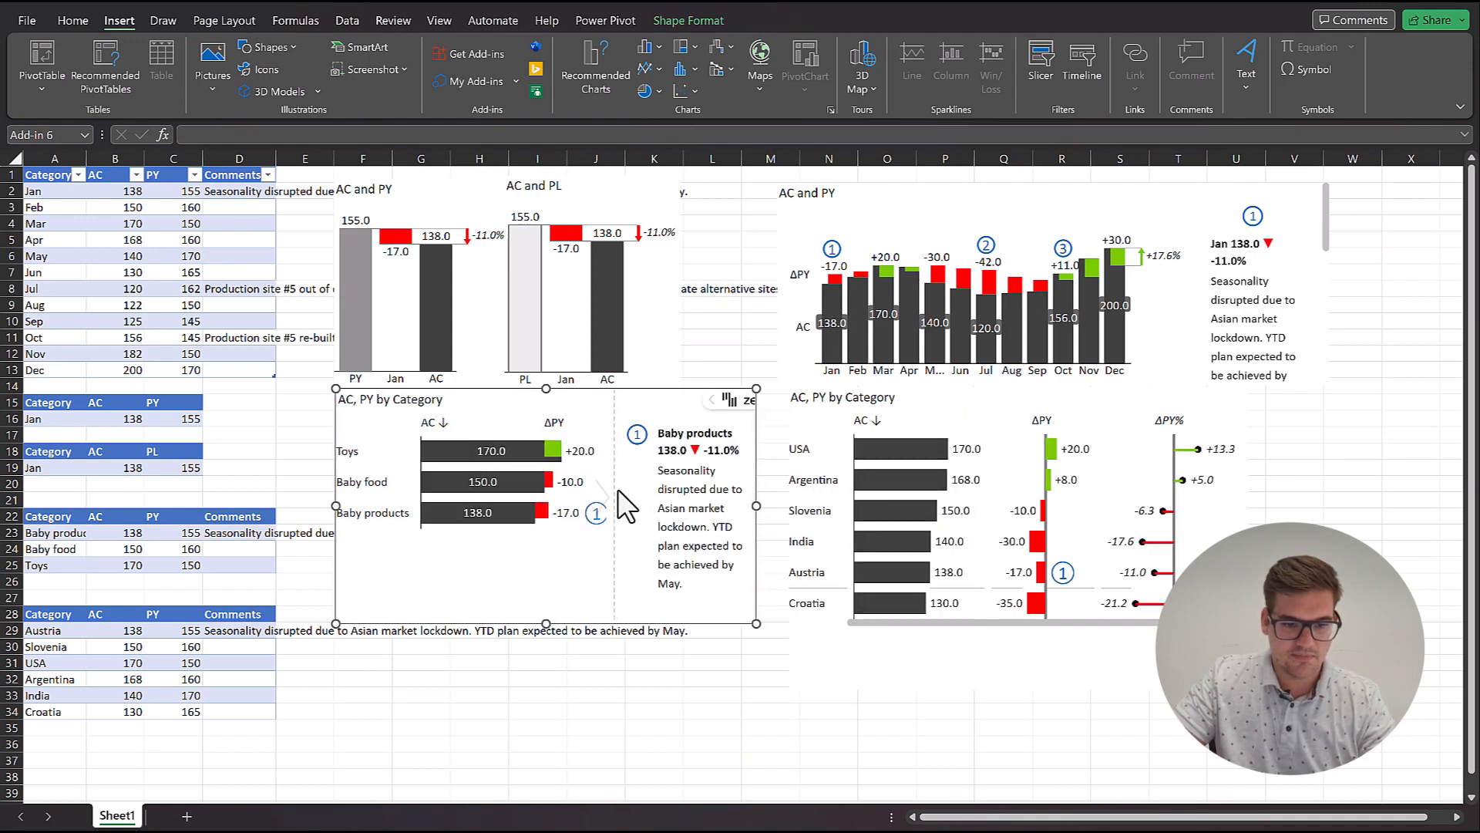
drag(618, 489, 651, 487)
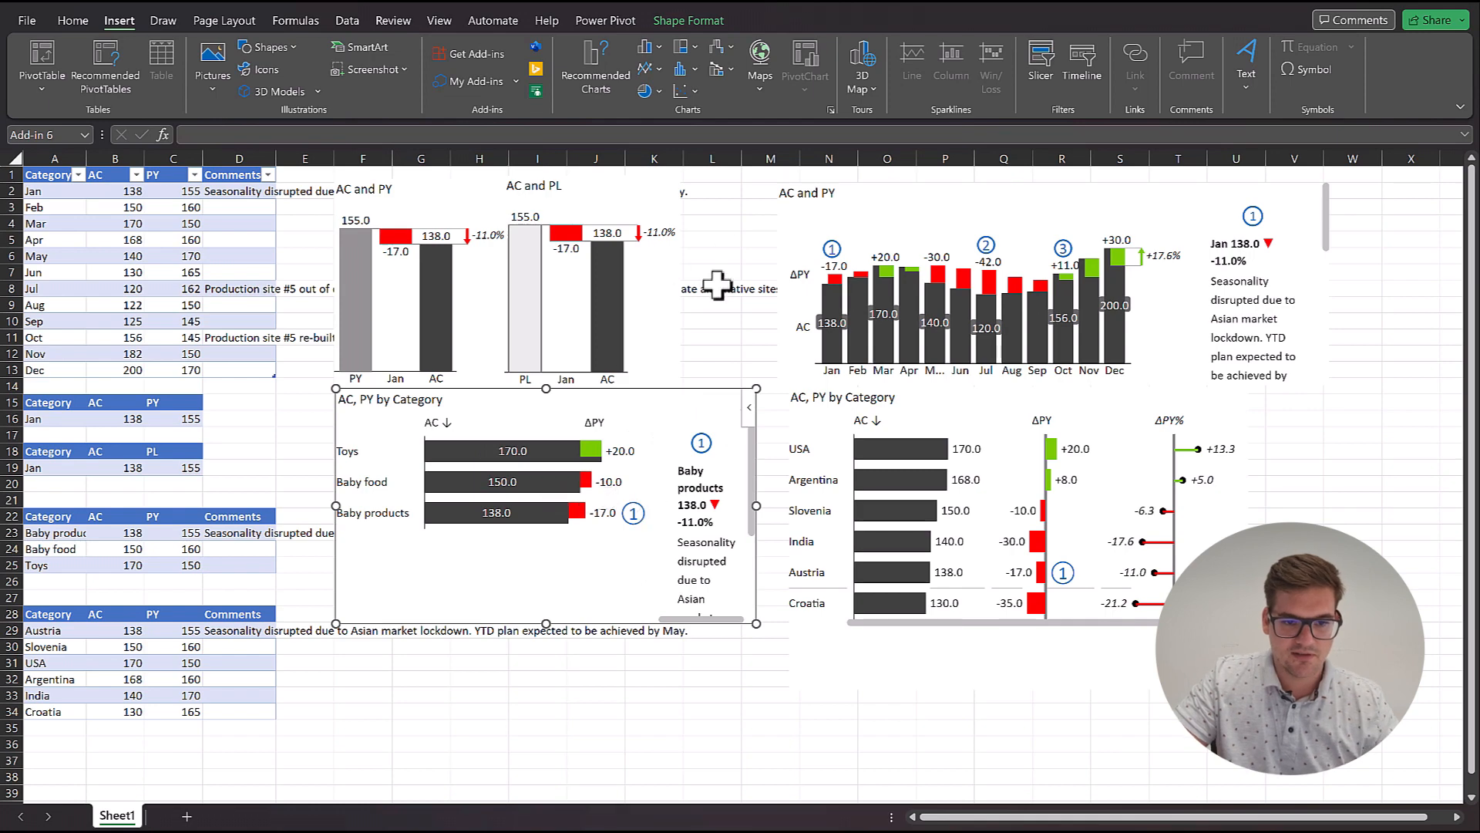
- Move the monthly AC and PY chart right beside the small AC and PL chart
click(871, 205)
drag(869, 183, 775, 178)
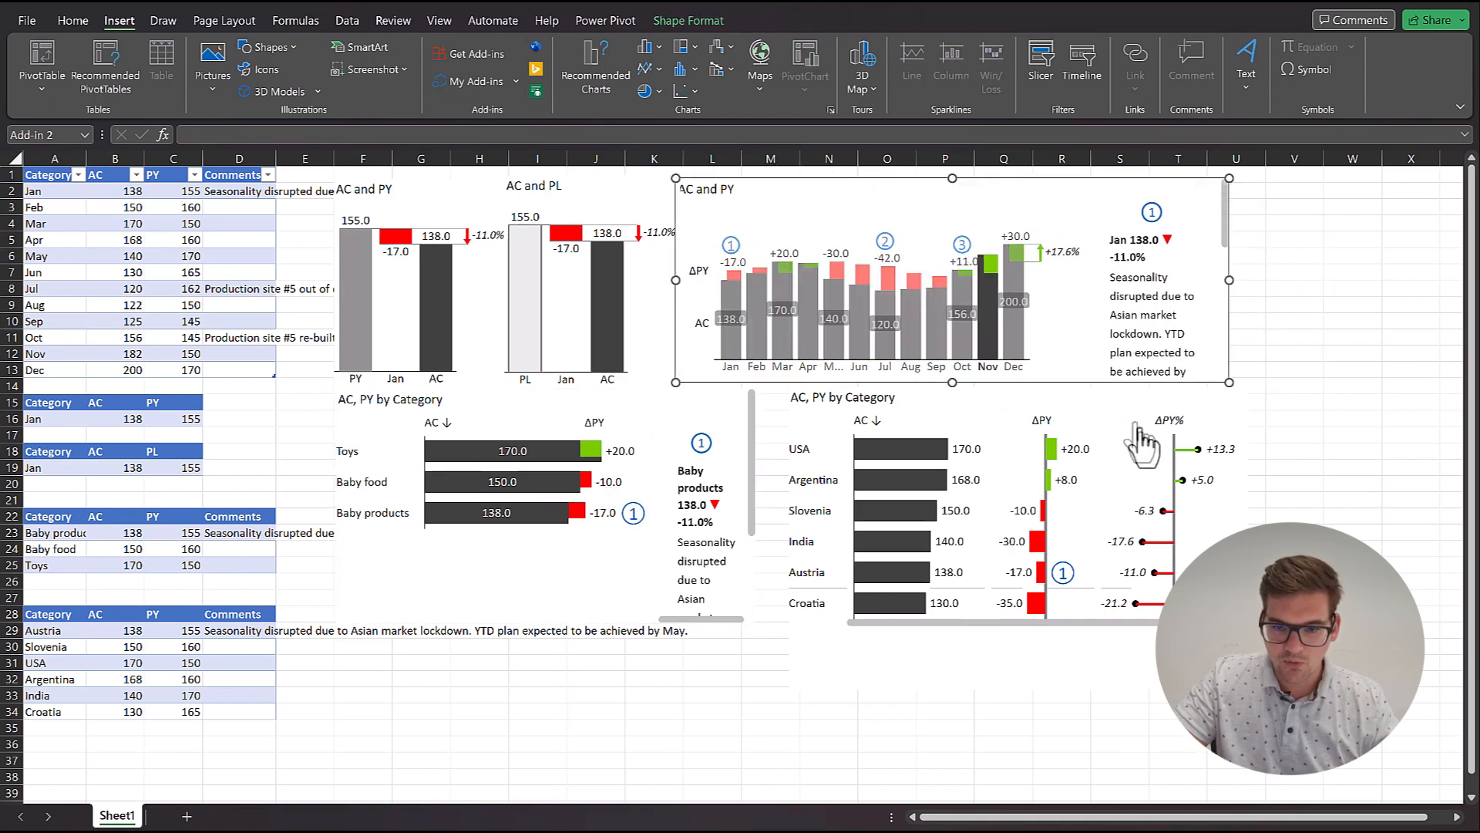
- Shift the country table visual closer to the product table and shorten it to align their lower edges
click(1090, 416)
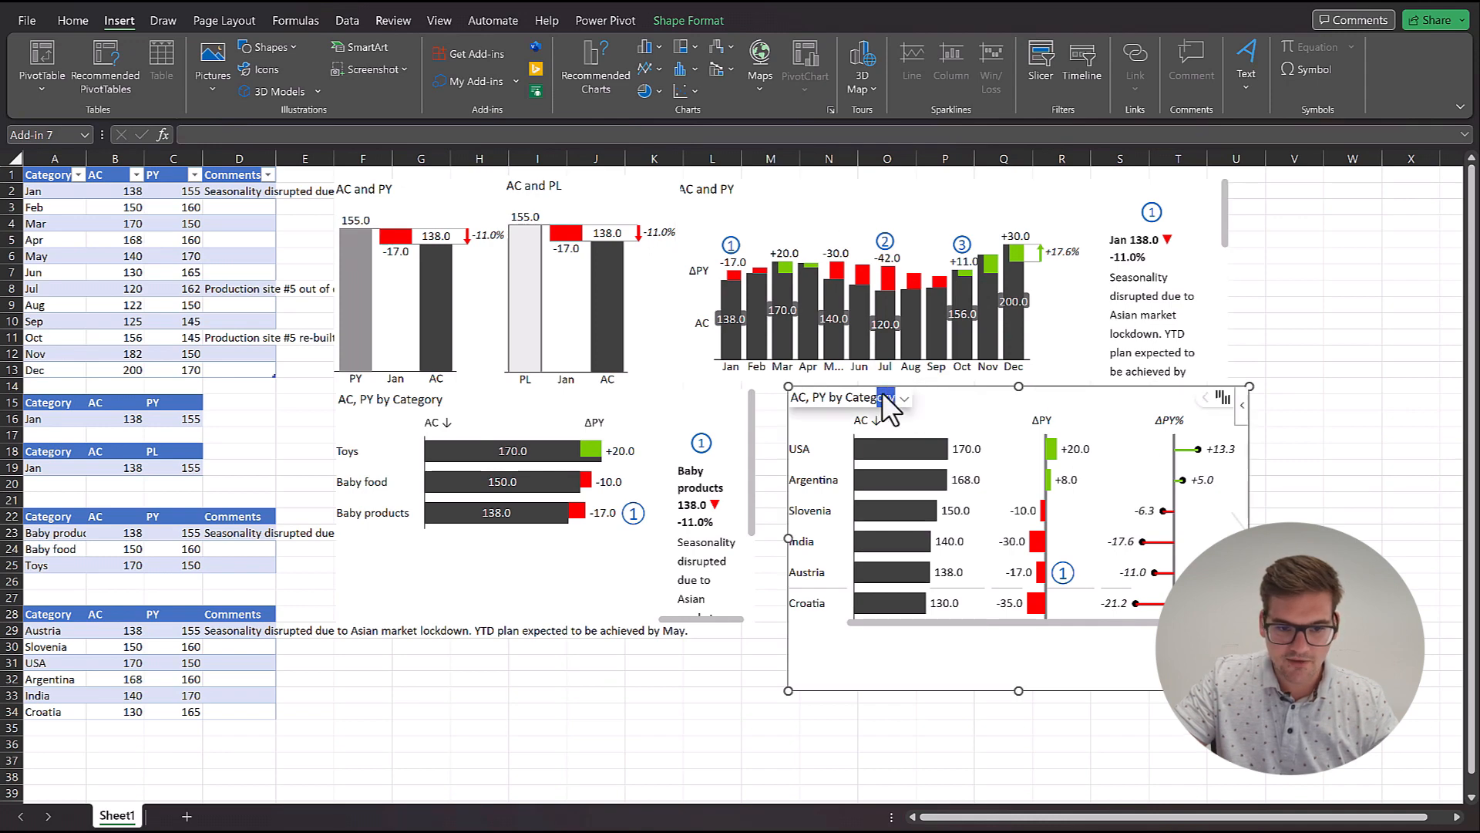
drag(942, 394, 895, 390)
drag(1201, 687, 1194, 630)
- Narrow the product table visual further to leave a gap before the country table
click(707, 355)
click(687, 409)
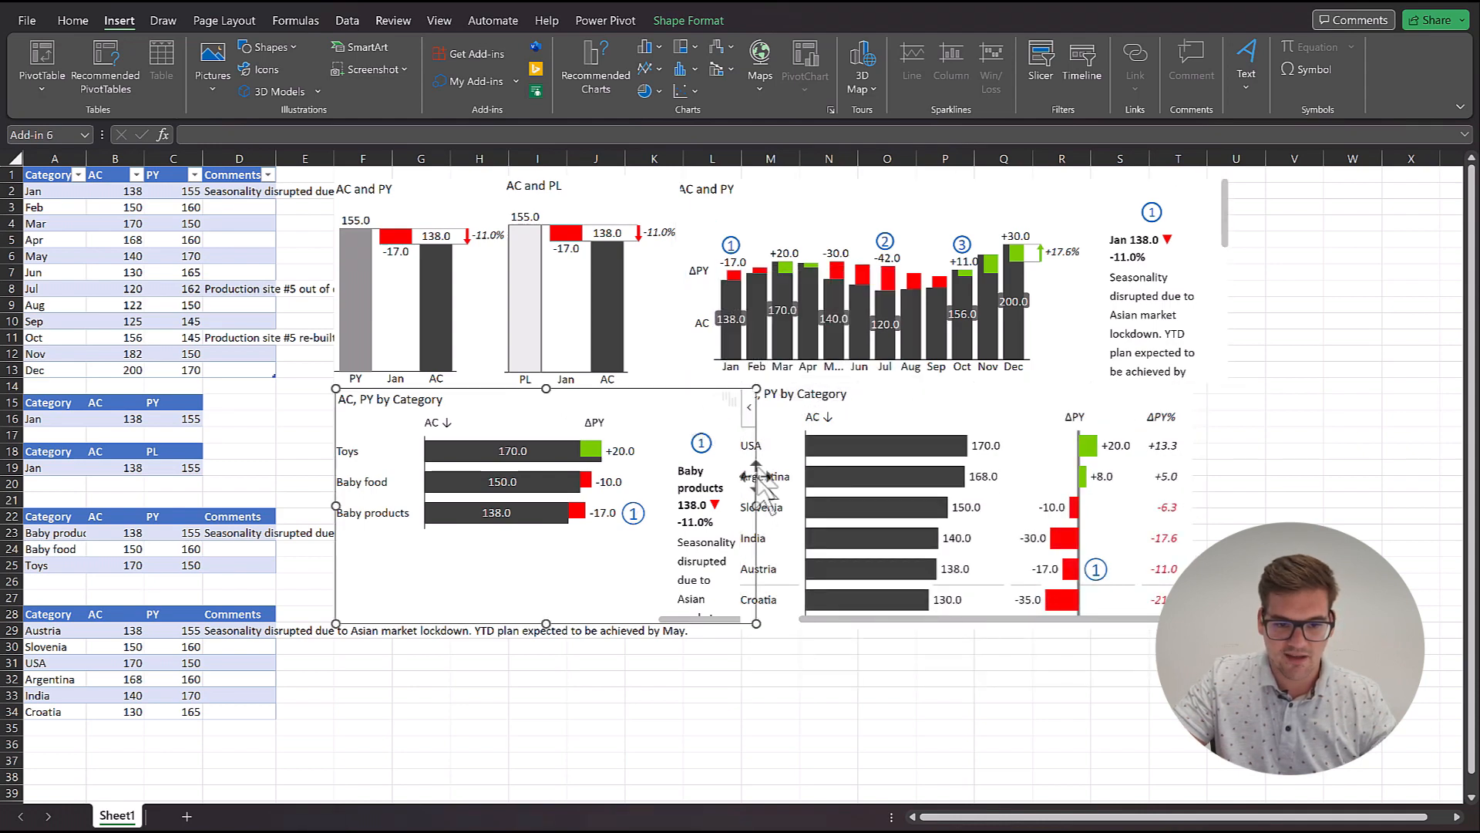
drag(758, 504, 702, 497)
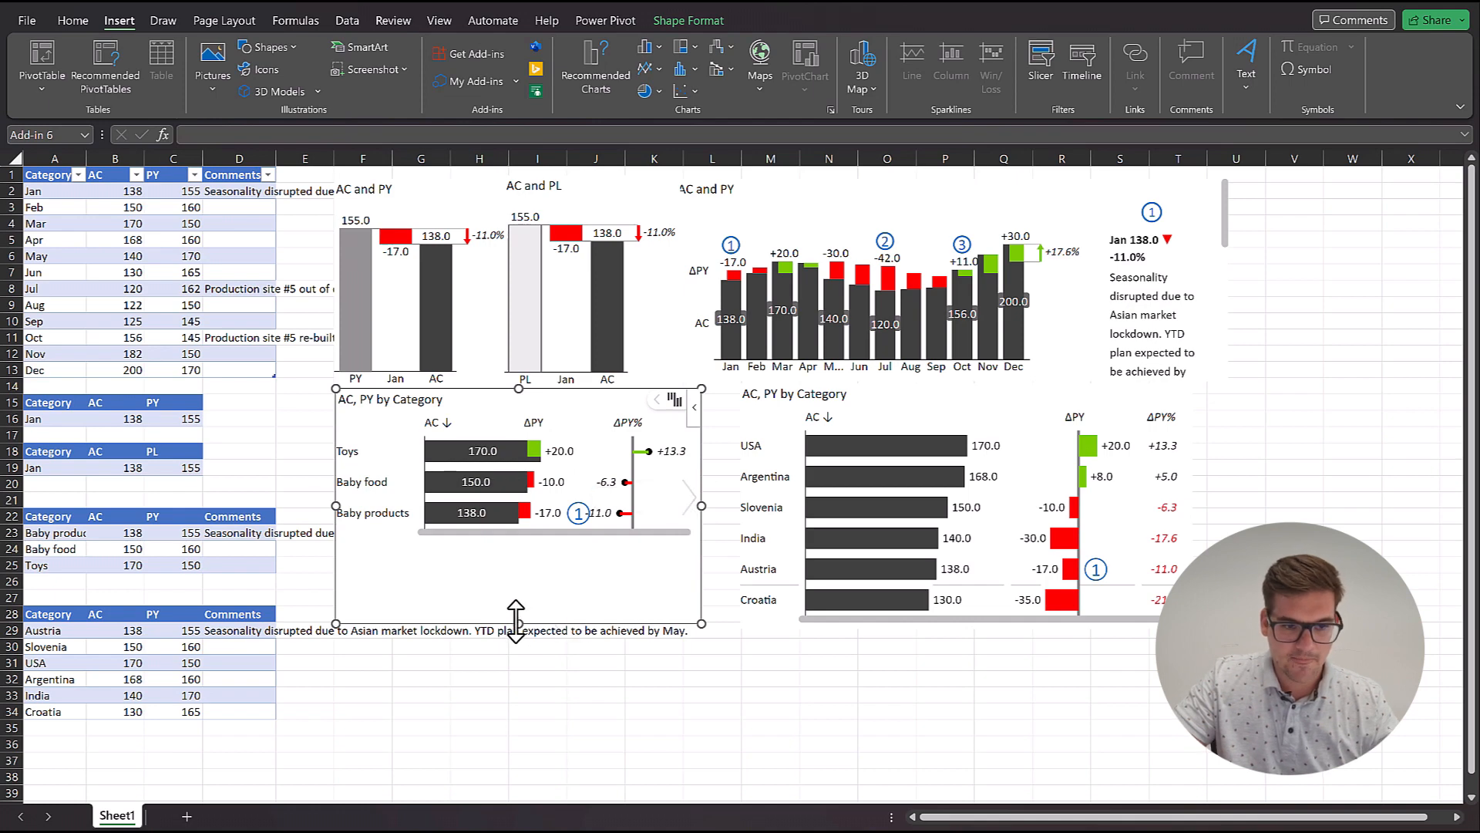
- Hide the source data columns A to D
drag(235, 158, 49, 158)
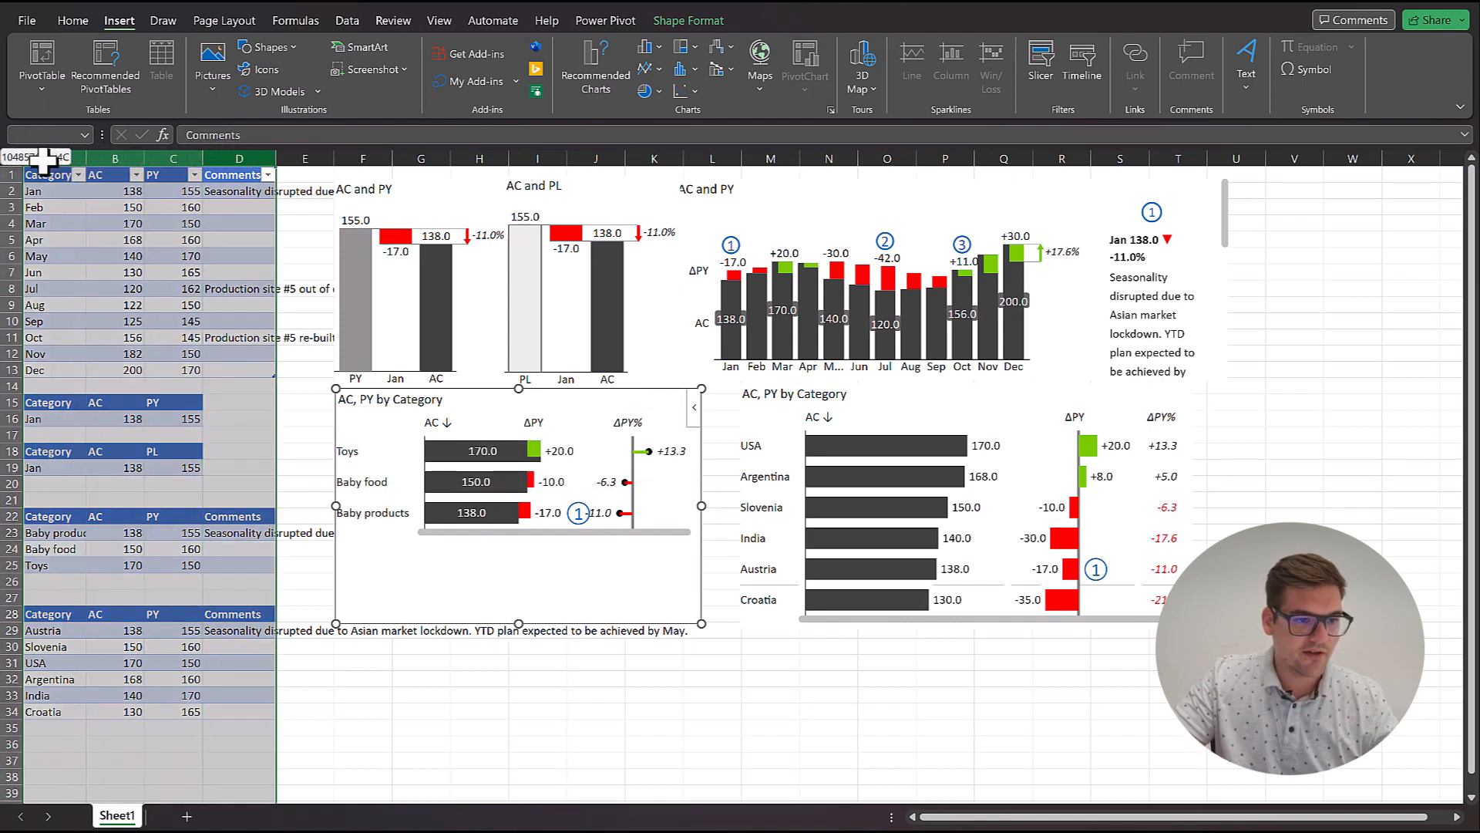
right_click(109, 158)
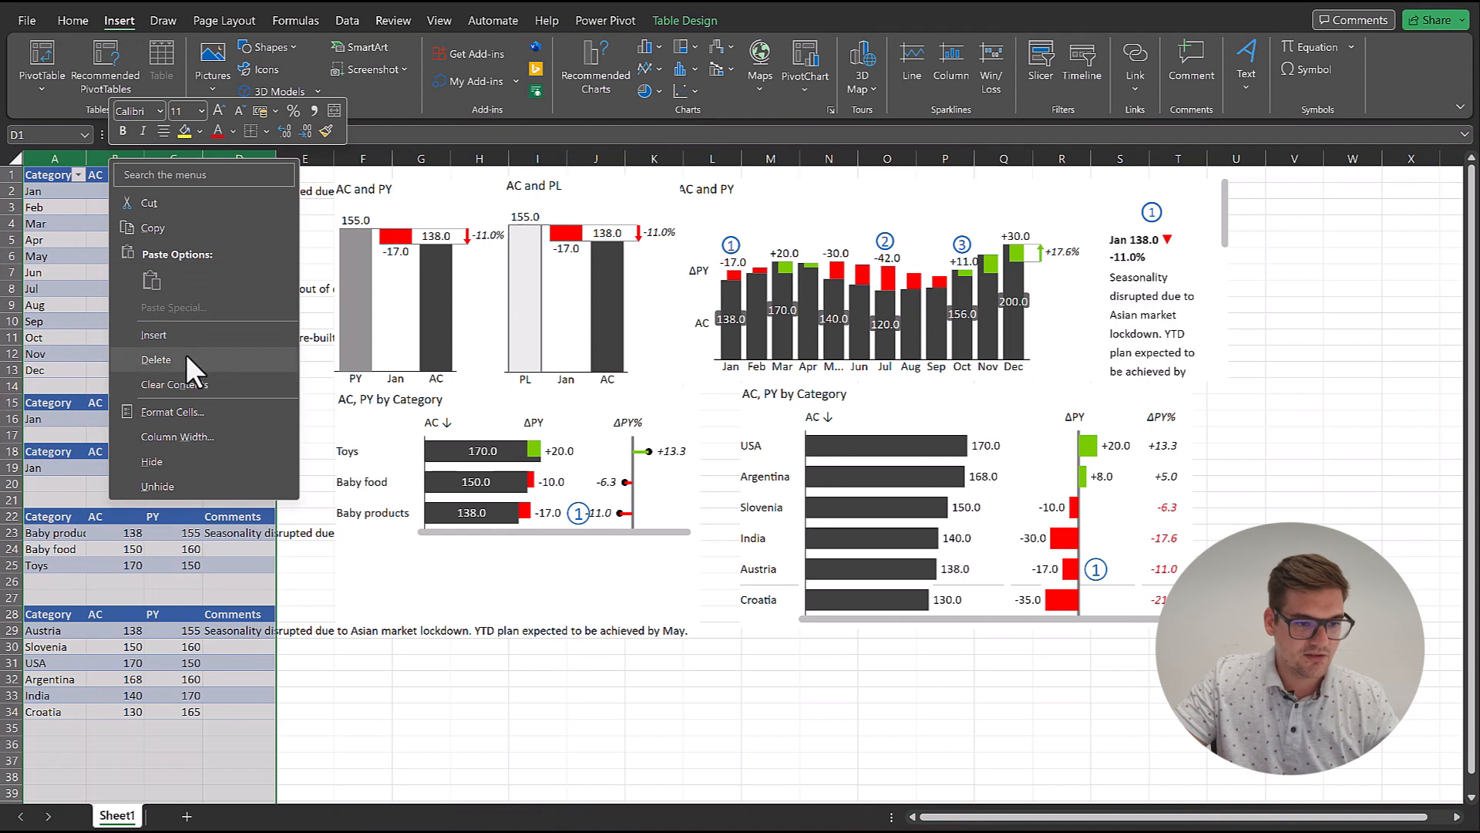
click(193, 460)
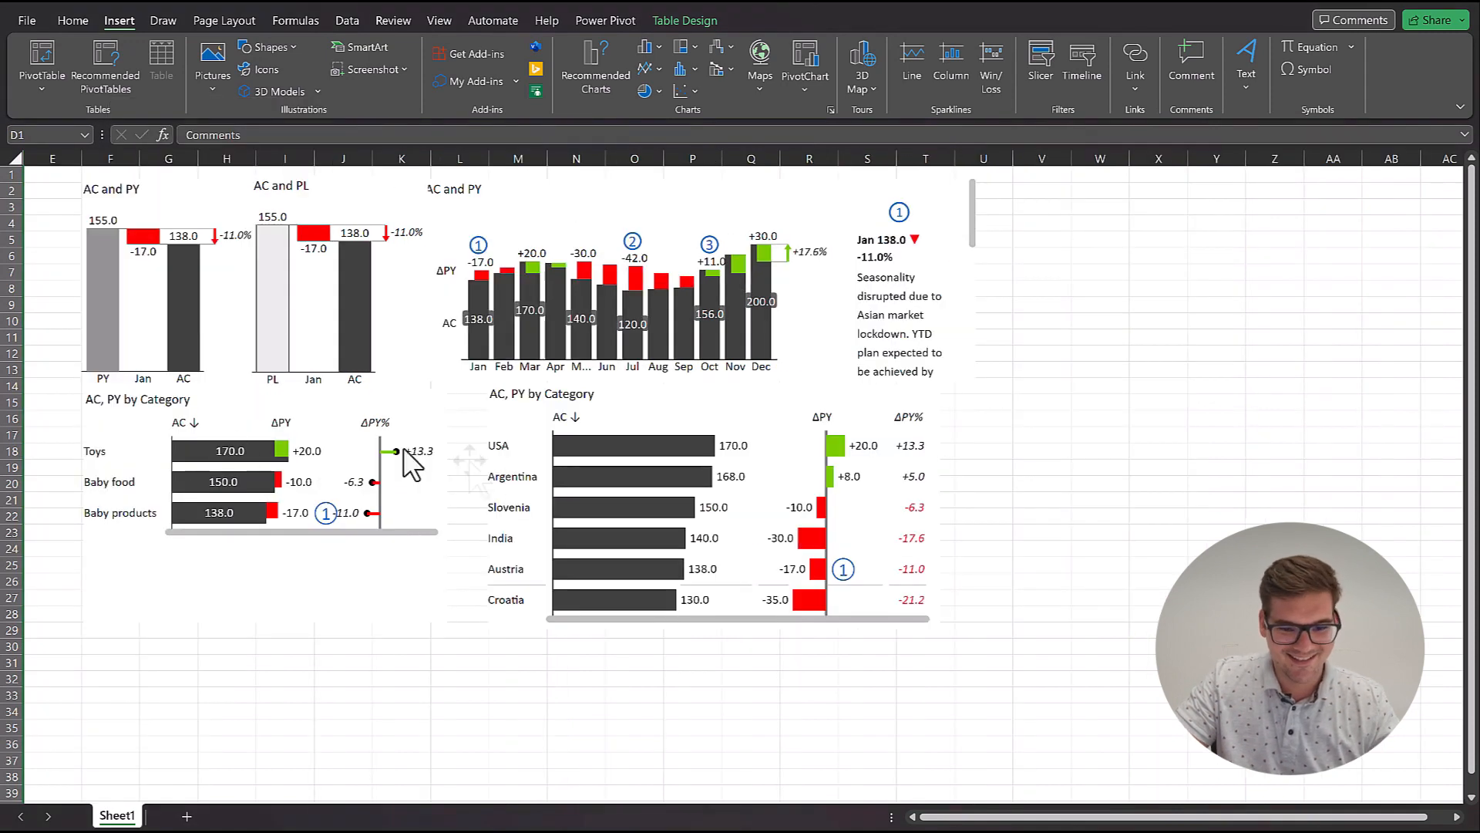
- Widen the country table visual toward the product table and adjust its height to end around row 27
click(729, 617)
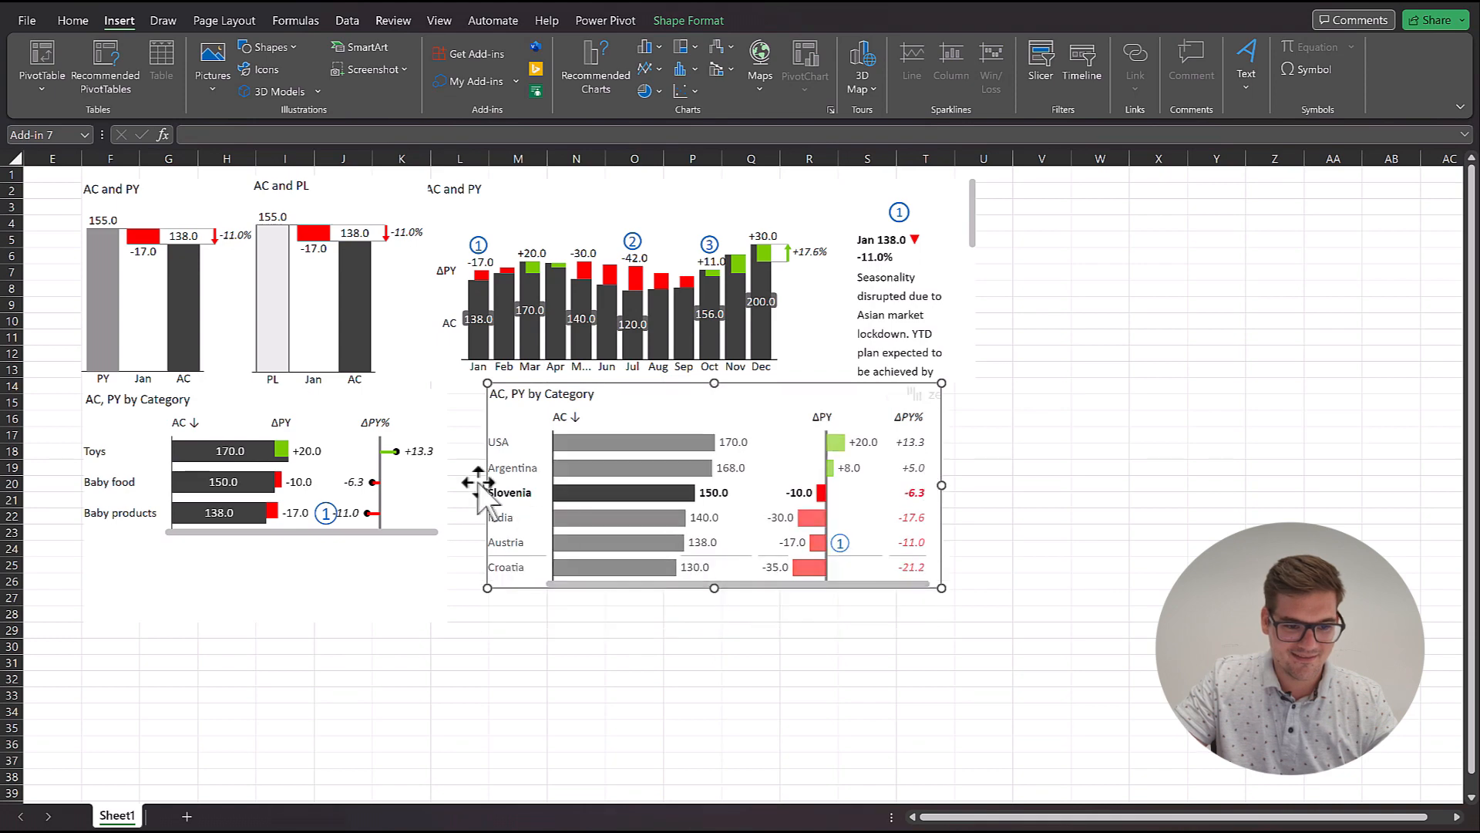
drag(487, 485, 442, 485)
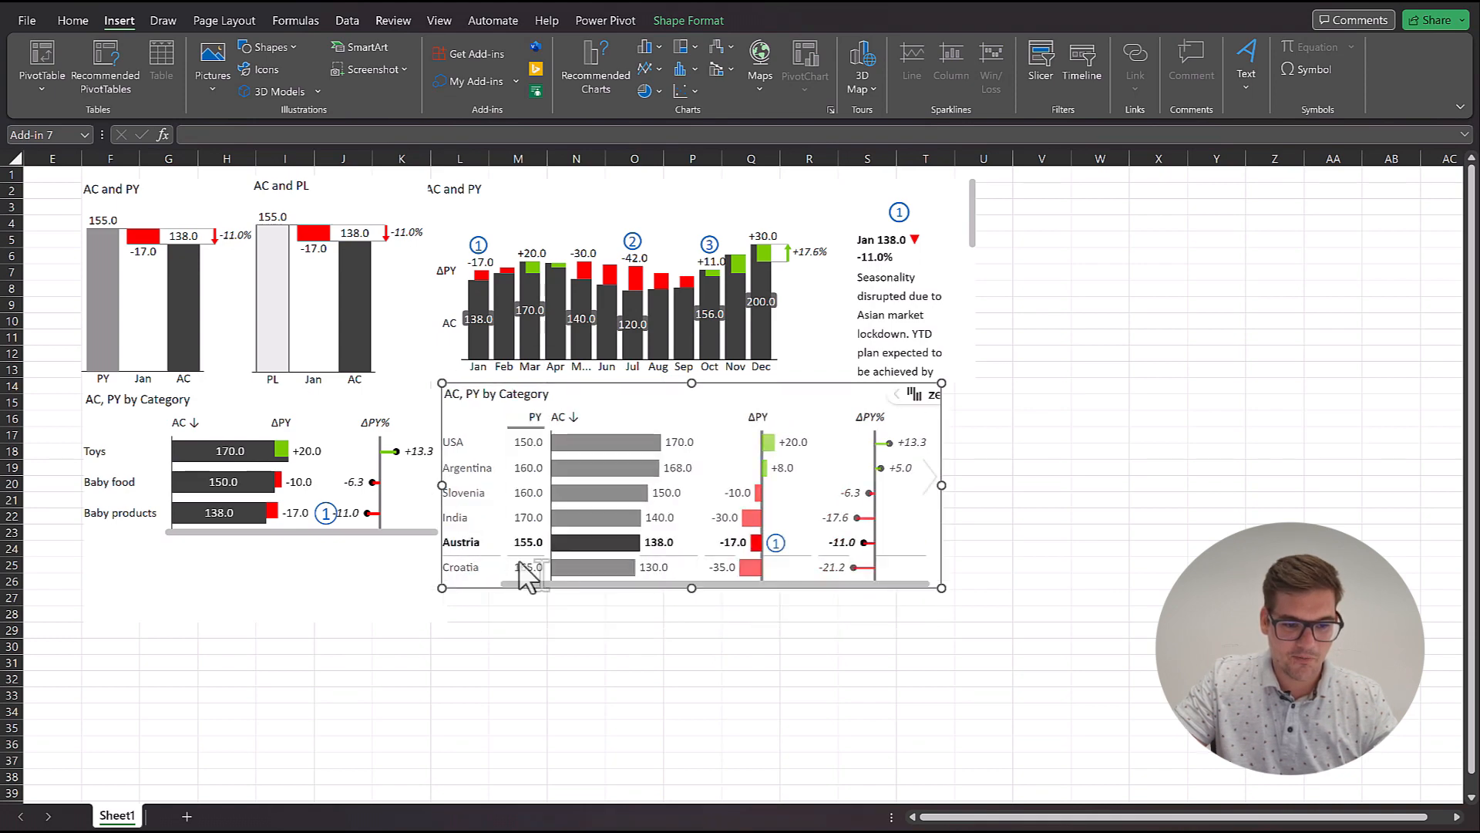
drag(688, 587, 689, 604)
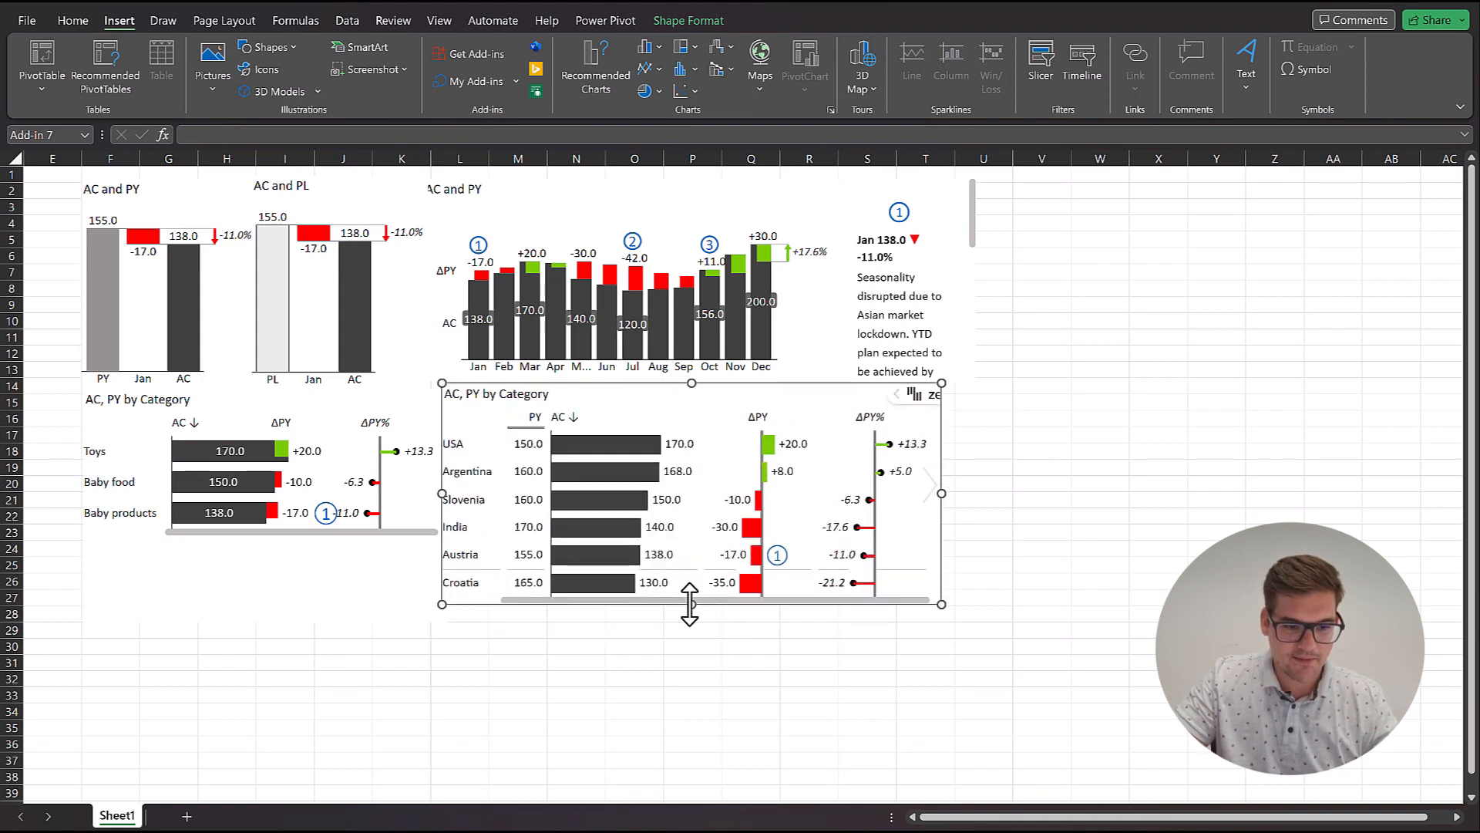
click(1119, 580)
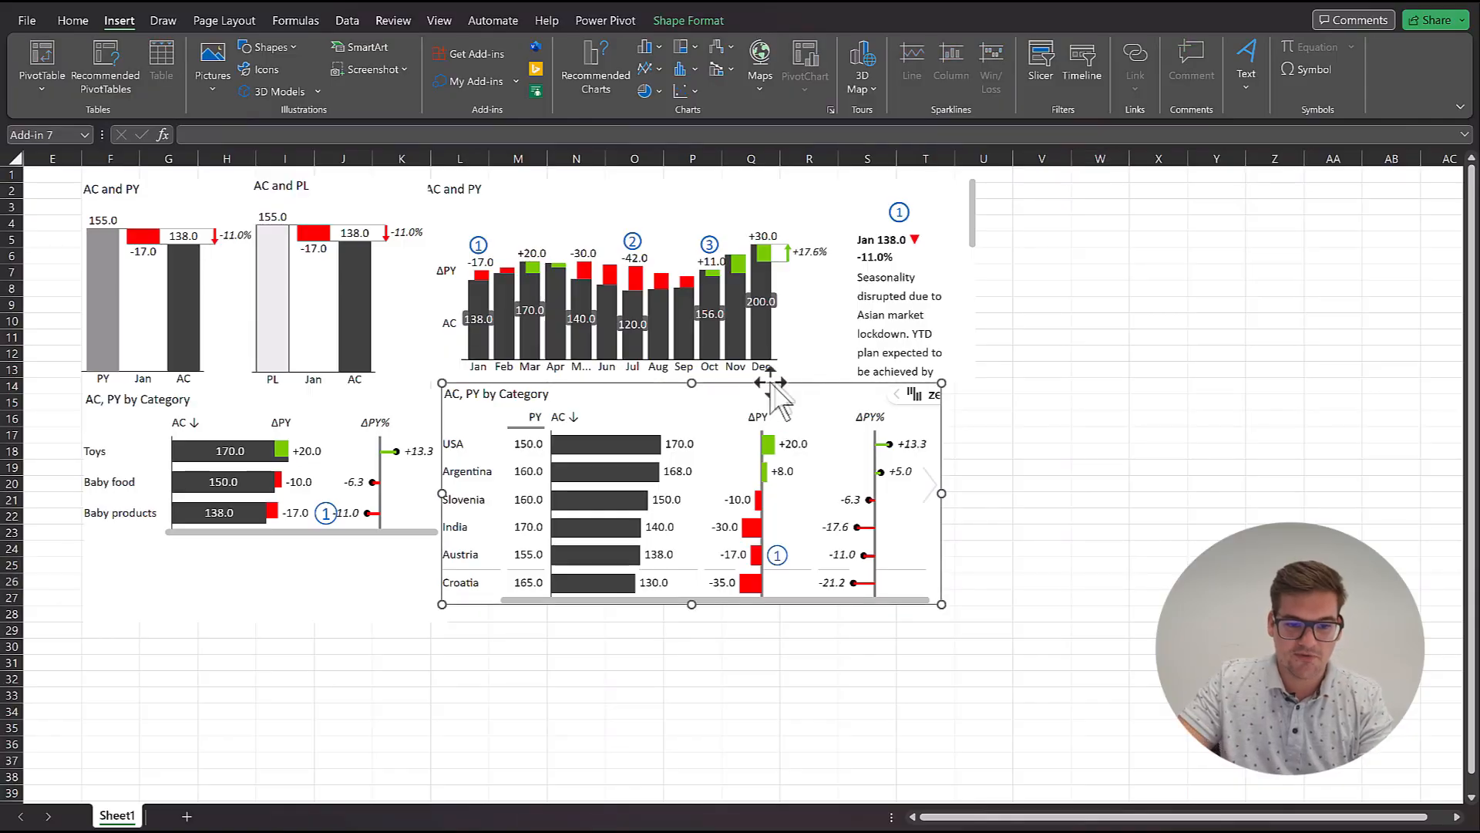
- Delete the country table visual from the dashboard
click(734, 378)
click(733, 384)
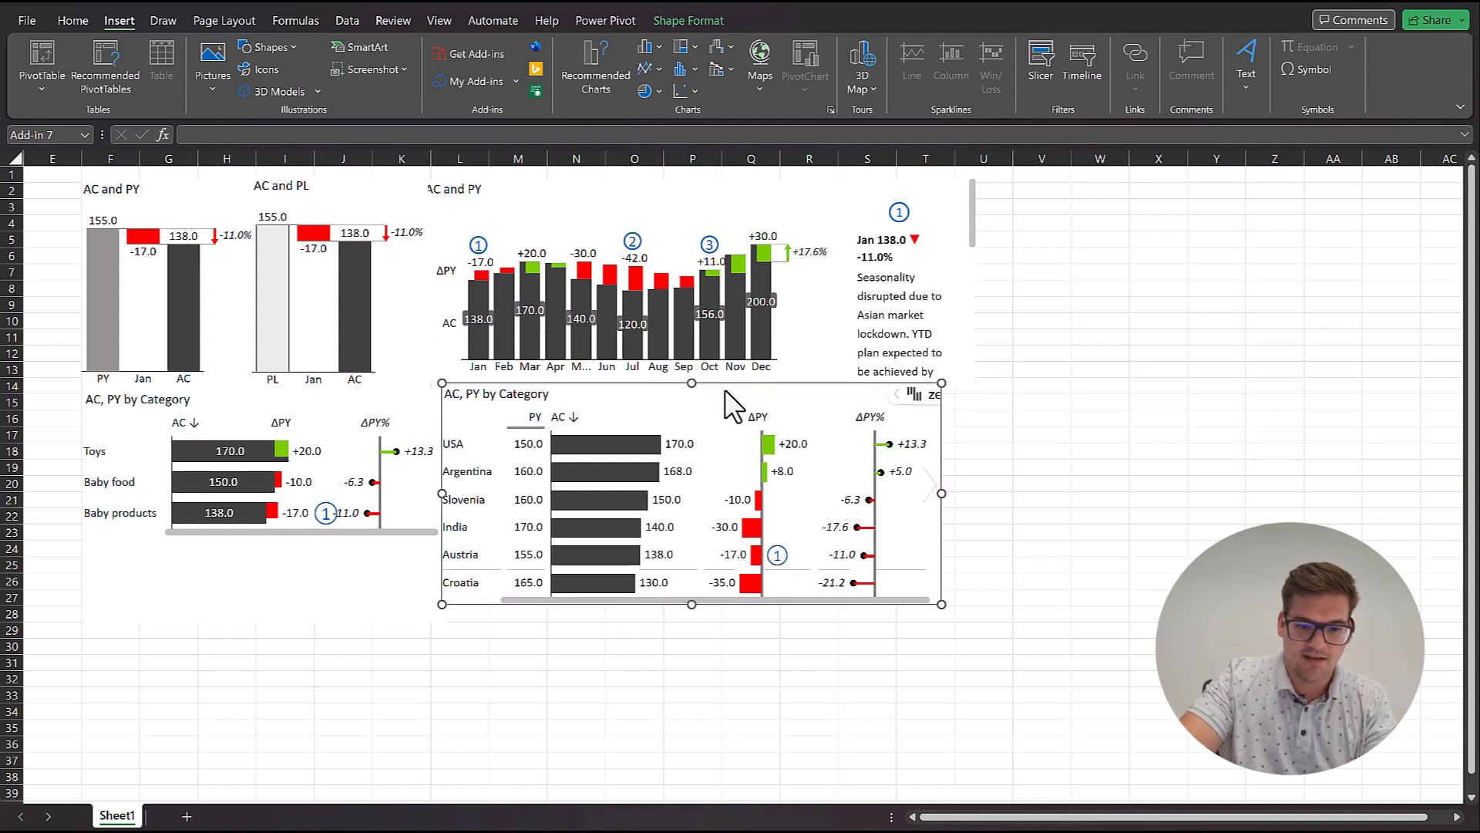
key(Delete)
- Extend the monthly AC and PY chart down to about row 29 and trim its width to clear the product table
click(817, 374)
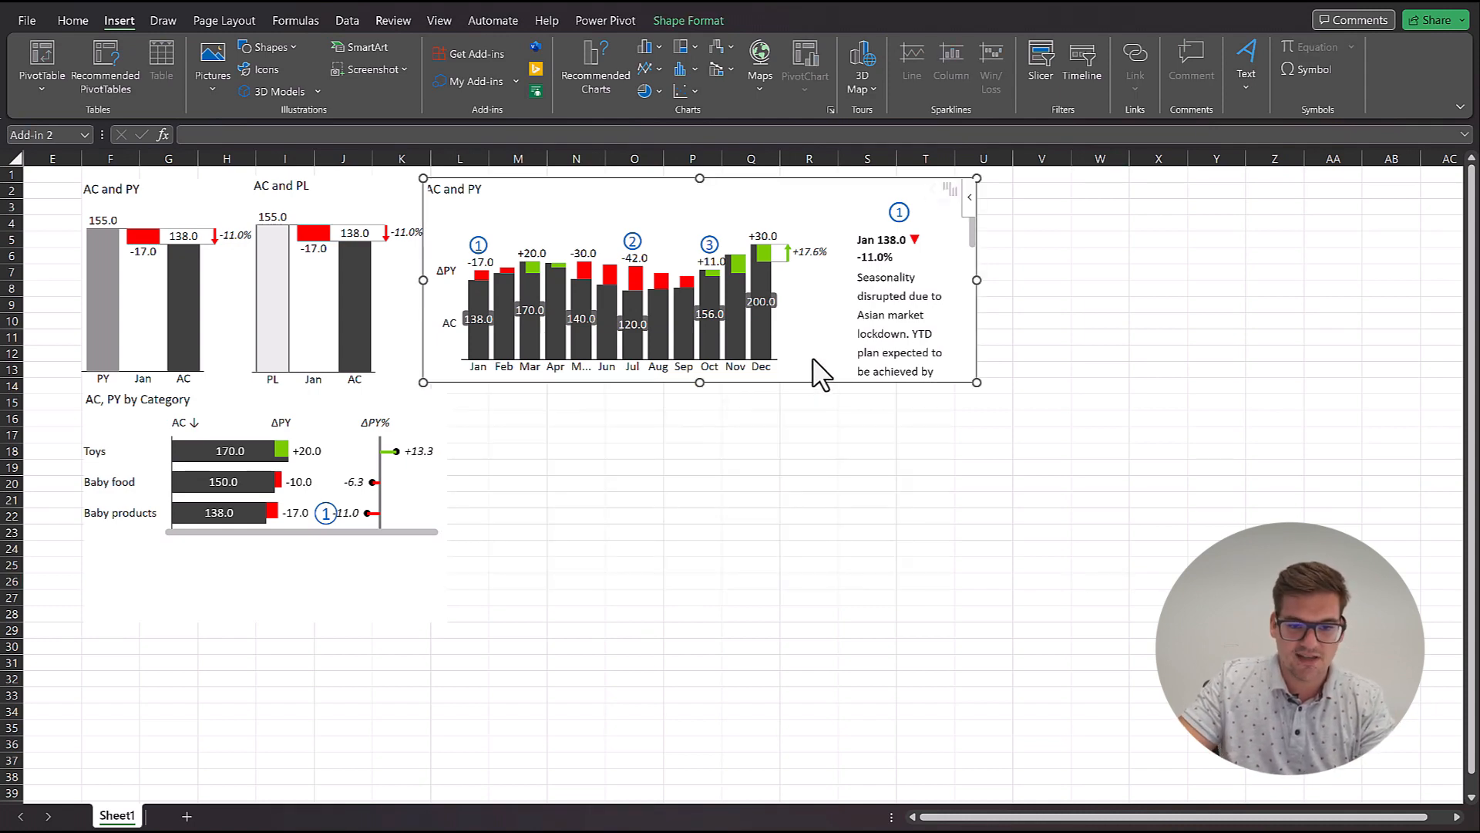
drag(699, 382, 691, 631)
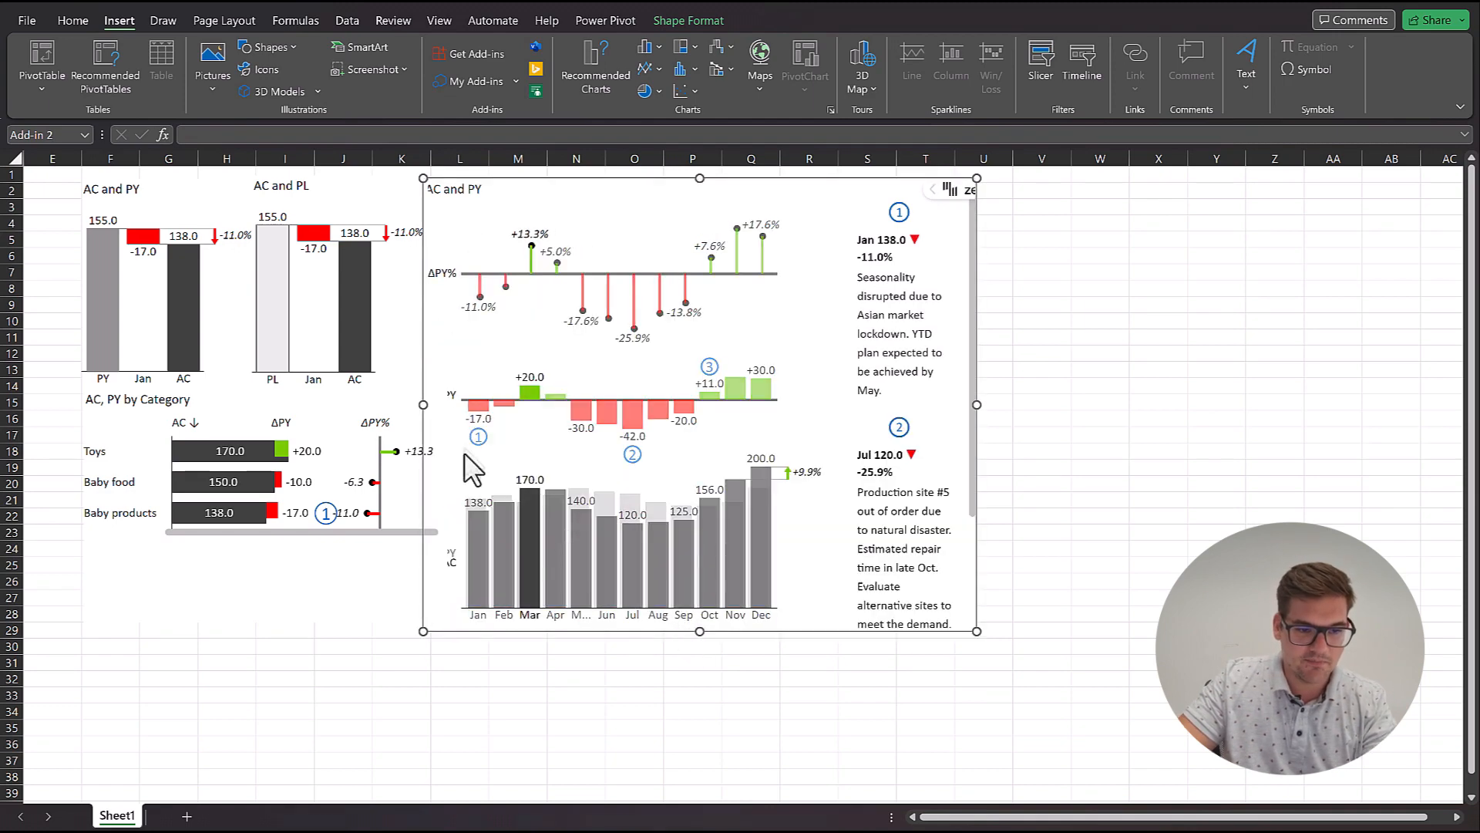
mouse_move(422, 407)
mouse_down()
mouse_move(451, 407)
mouse_move(437, 406)
mouse_up()
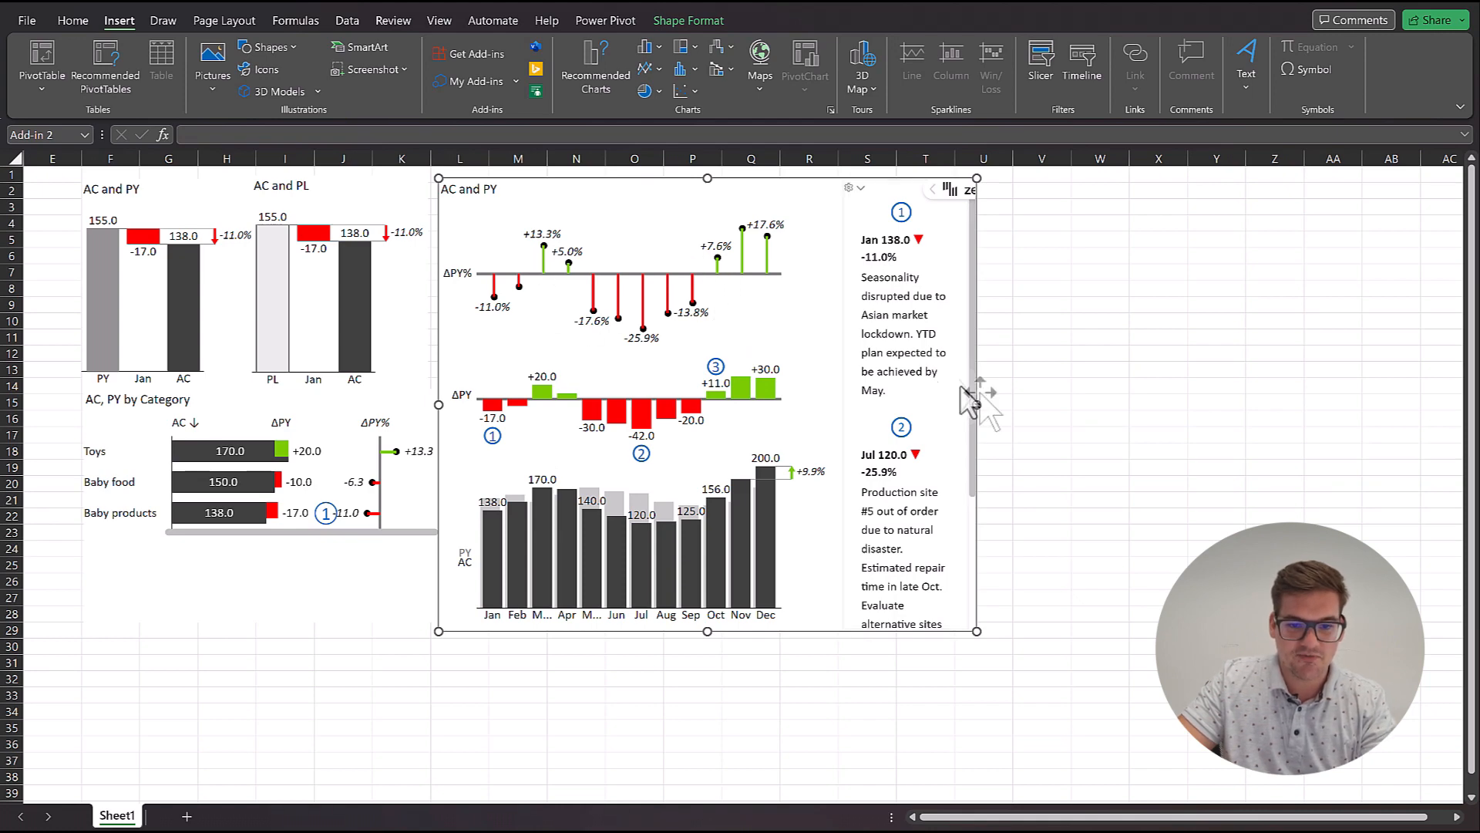
click(1052, 402)
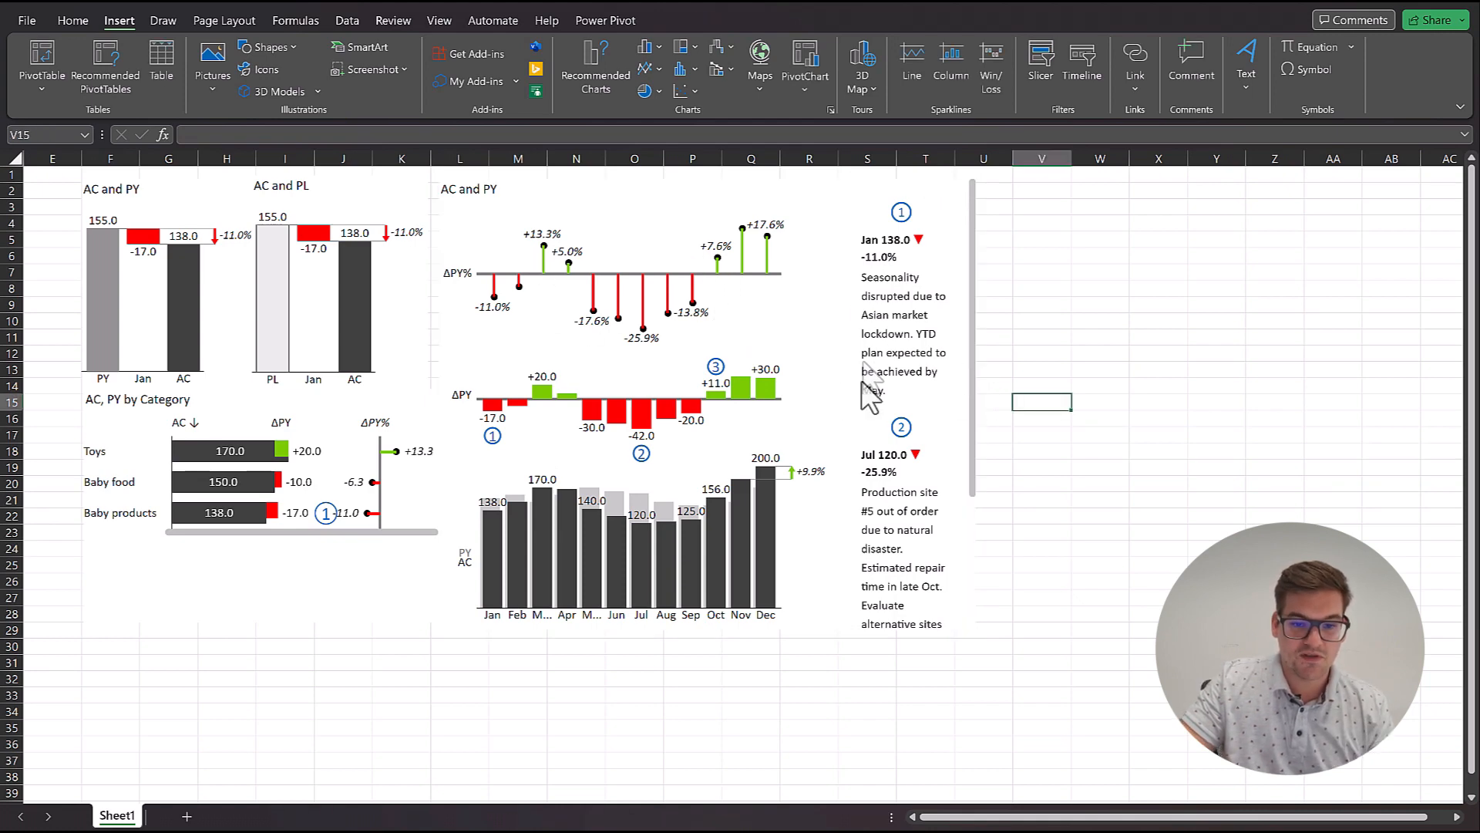